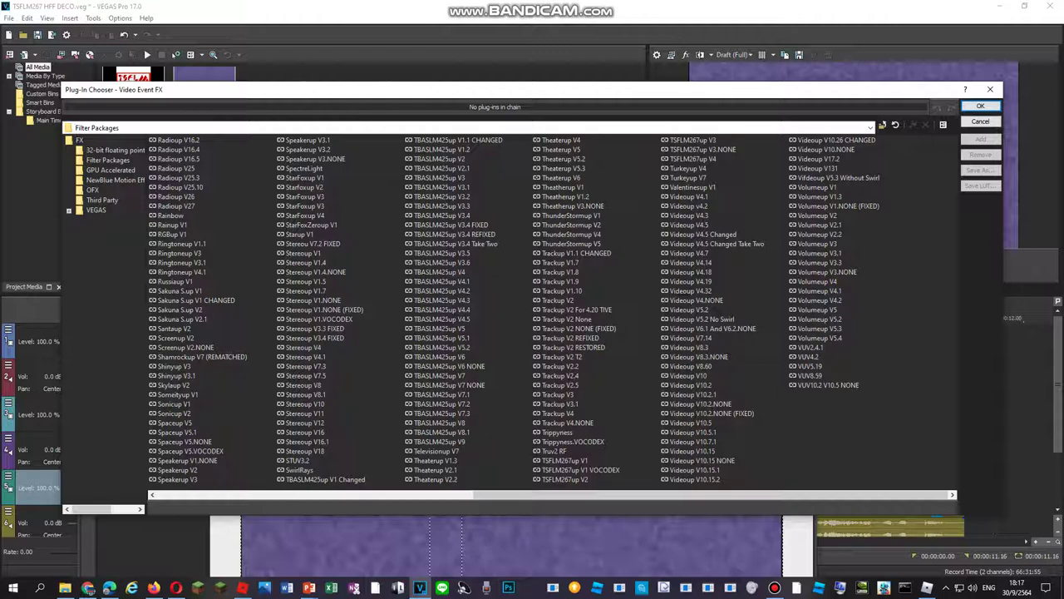
- Apply the Stereoup V10 filter package to the first Klasky Csupo video event and place the playhead at 00:00:02.26
double_click(306, 404)
left_click(981, 106)
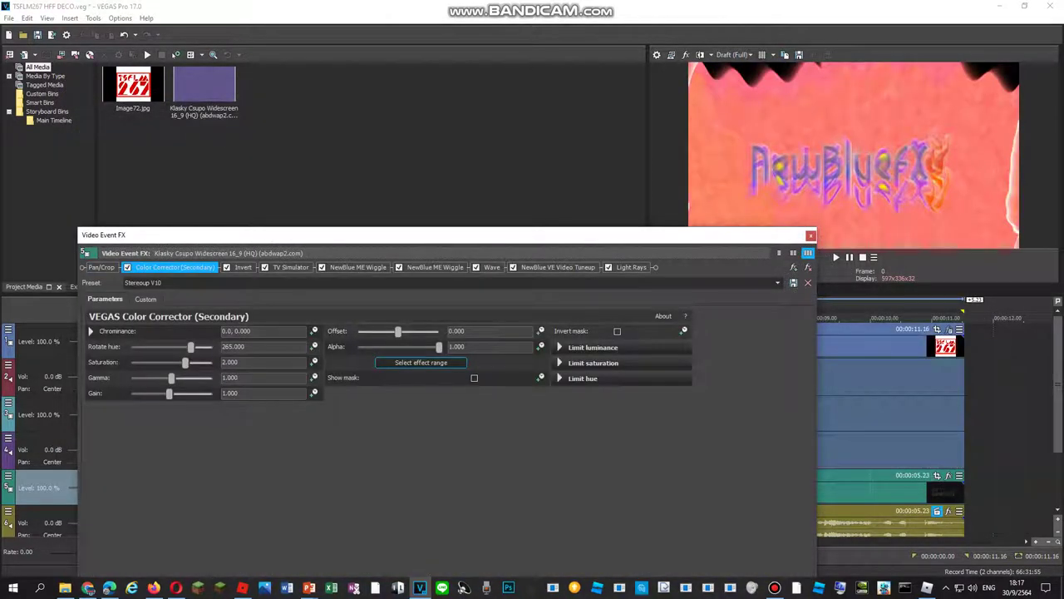
mouse_move(767, 238)
left_mouse_down()
mouse_move(747, 497)
mouse_move(757, 507)
left_mouse_up()
left_click(439, 450)
left_click(429, 450)
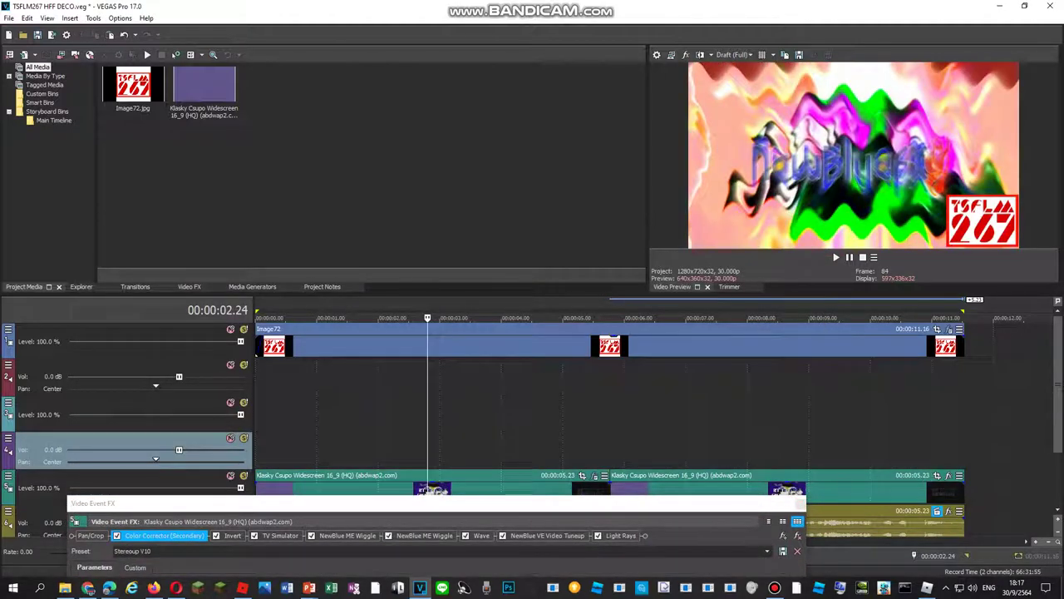
key("Right")
key("Right")
key("Left")
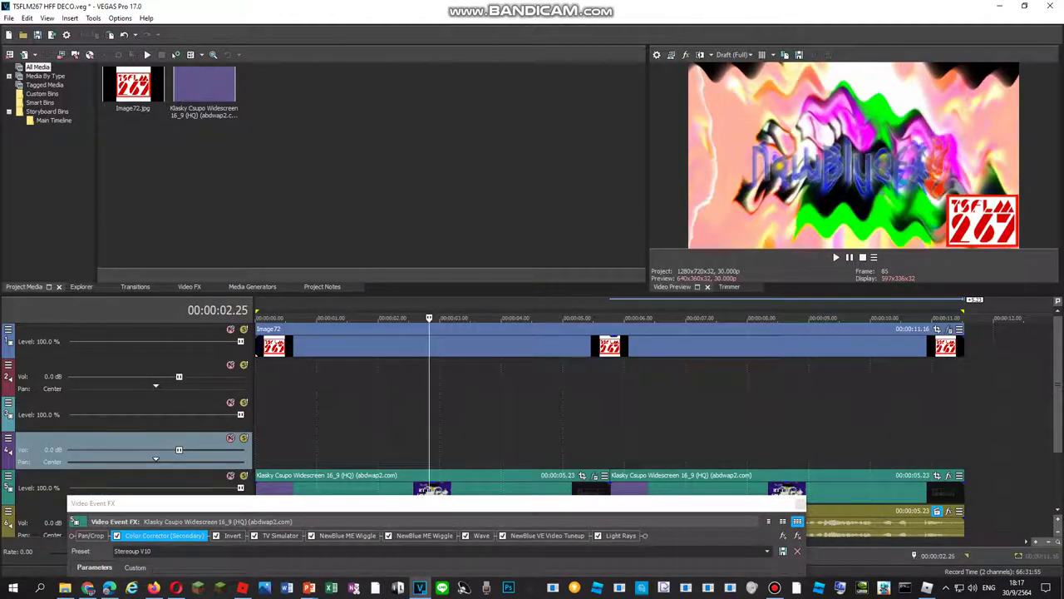
key("Right")
- Rename the Color Corrector (Secondary) preset to Stereoup V10.1 and raise its hue rotation to about 276.7
left_click_drag(399, 505, 526, 239)
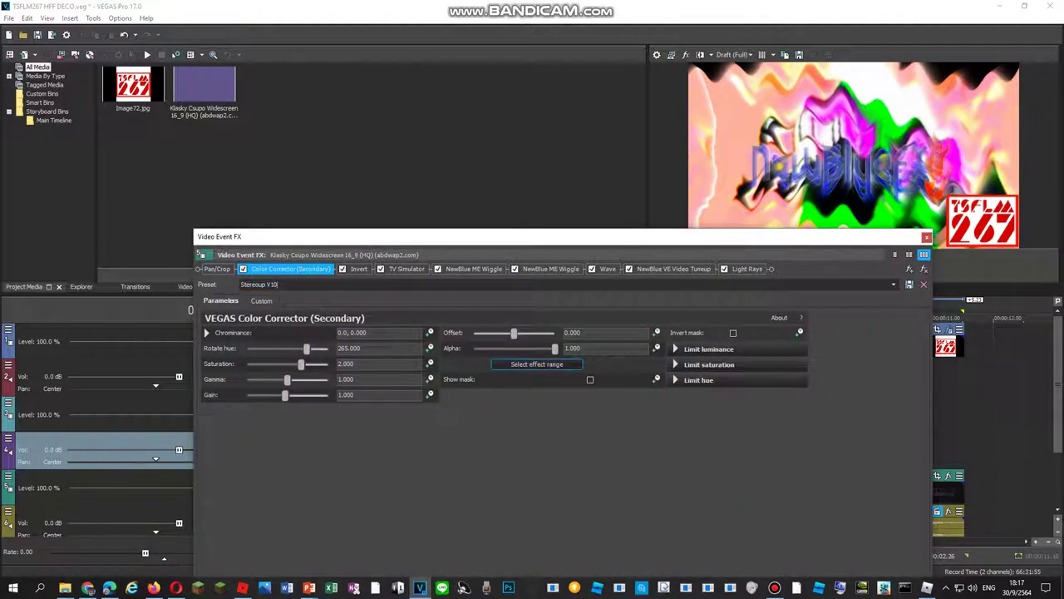
type(":1")
left_click_drag(306, 348, 309, 348)
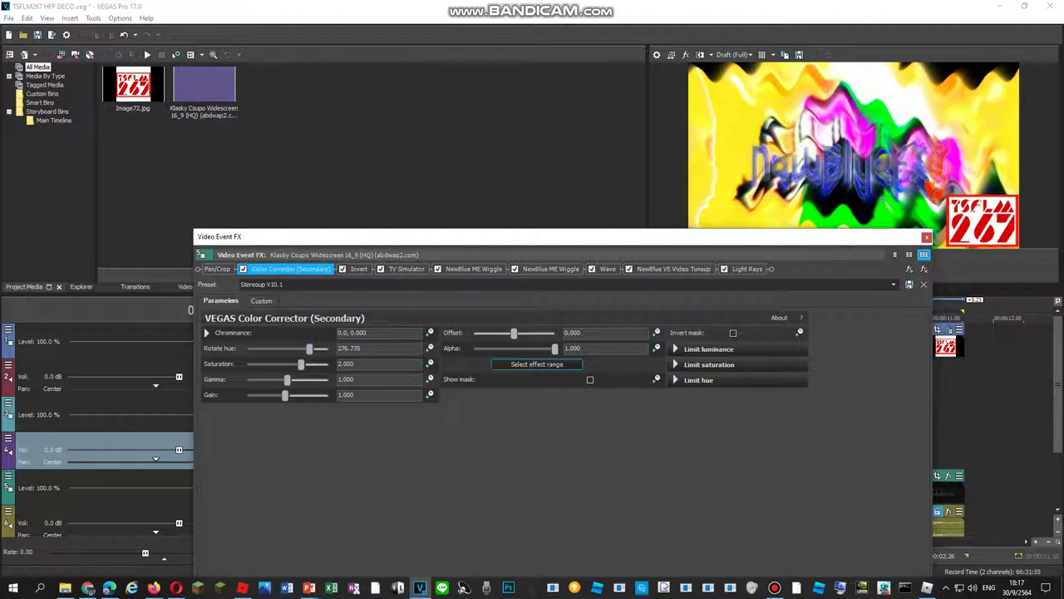
- Raise the Wave effect's horizontal waves to about 20.57 and name its preset Stereoup V10.1
left_click(358, 268)
left_click(406, 268)
left_click(474, 269)
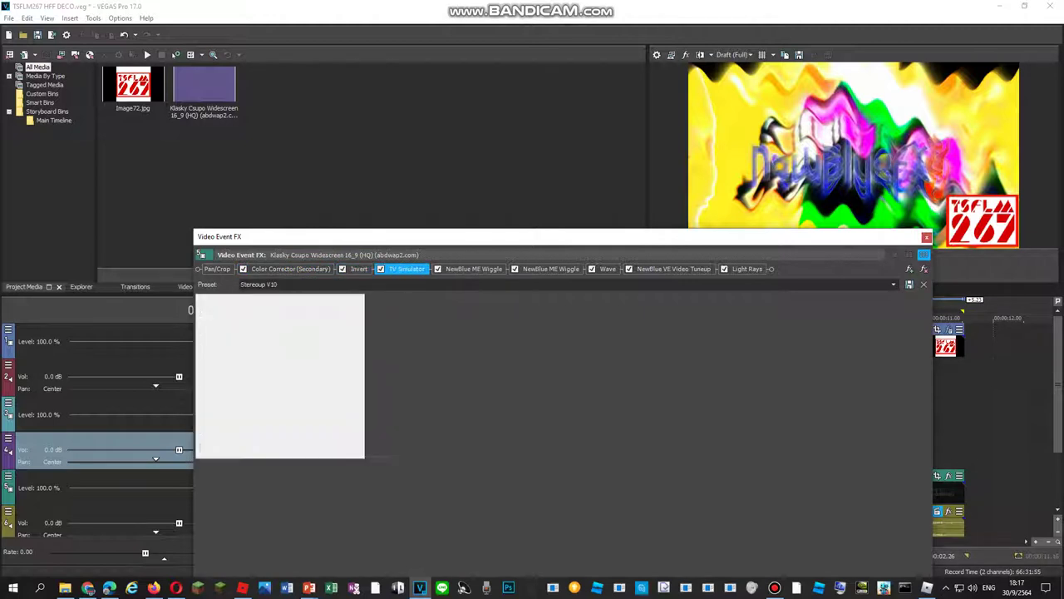
left_click(551, 269)
left_click(608, 269)
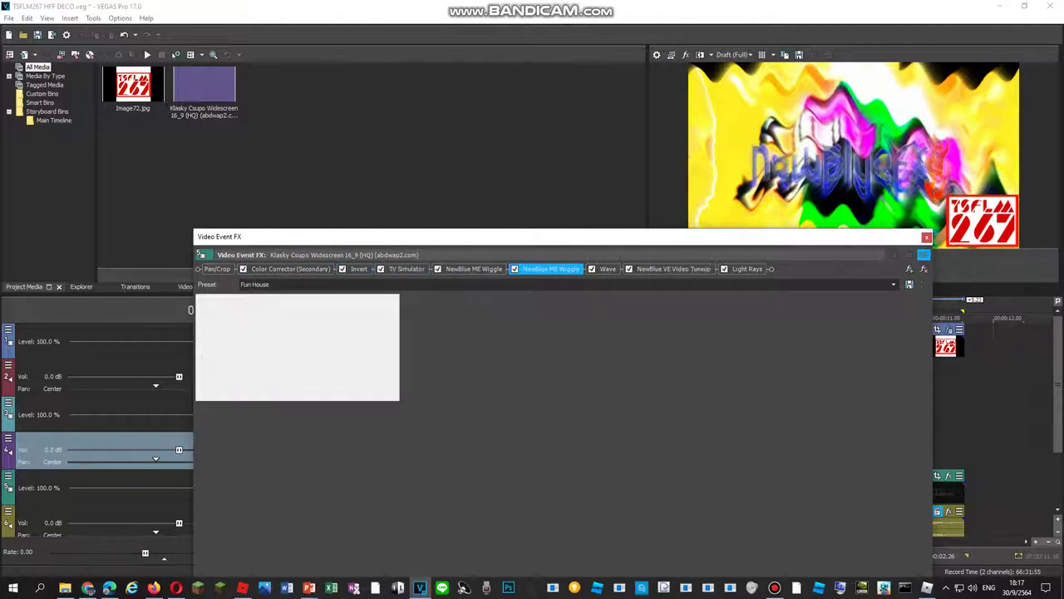
left_click(674, 269)
left_click(636, 231)
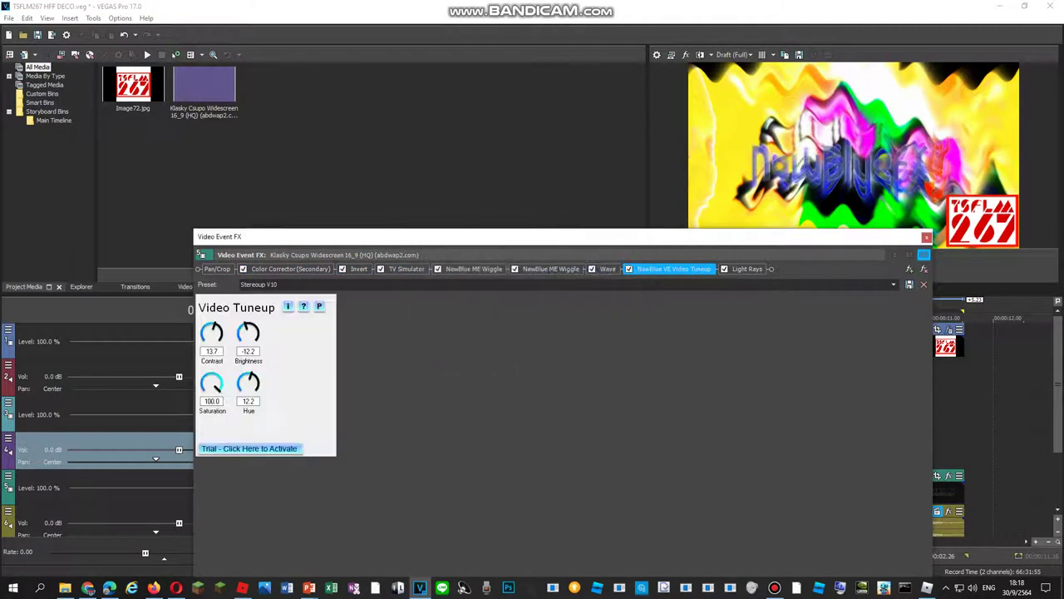
left_click(608, 268)
left_click_drag(316, 332, 321, 332)
left_click(287, 284)
left_click(286, 285)
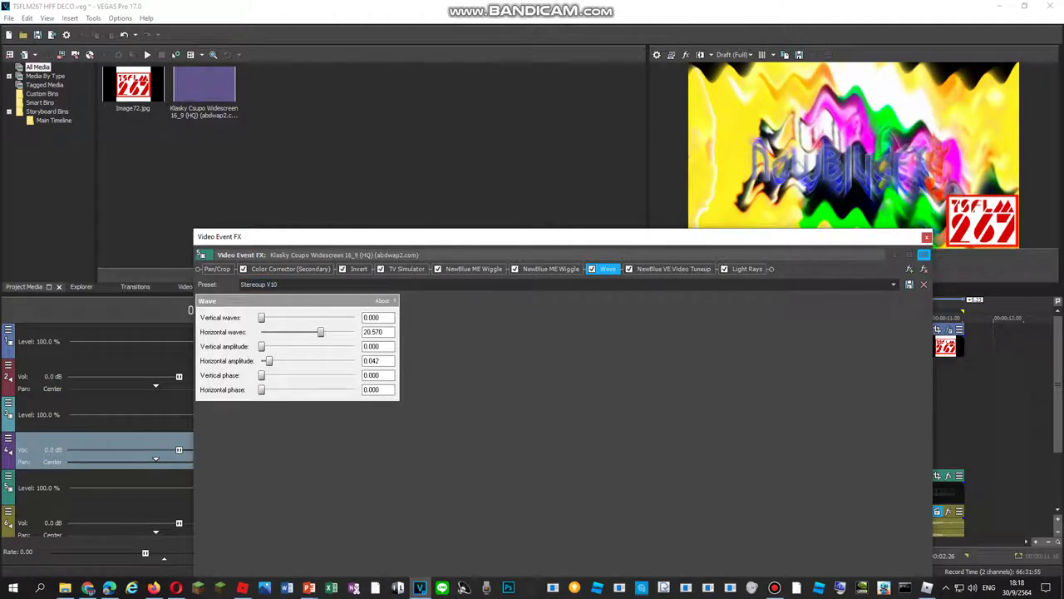
type(".1")
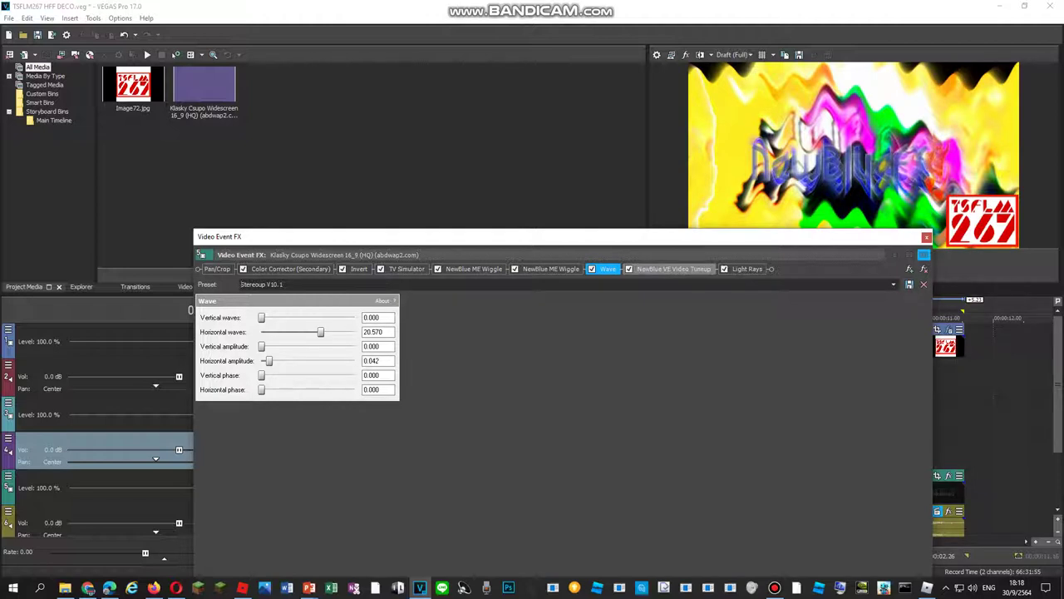
- Set the NewBlue Video Tuneup hue to about 73.1, save it as preset Stereoup V10.1 and close the effects window
left_click(674, 268)
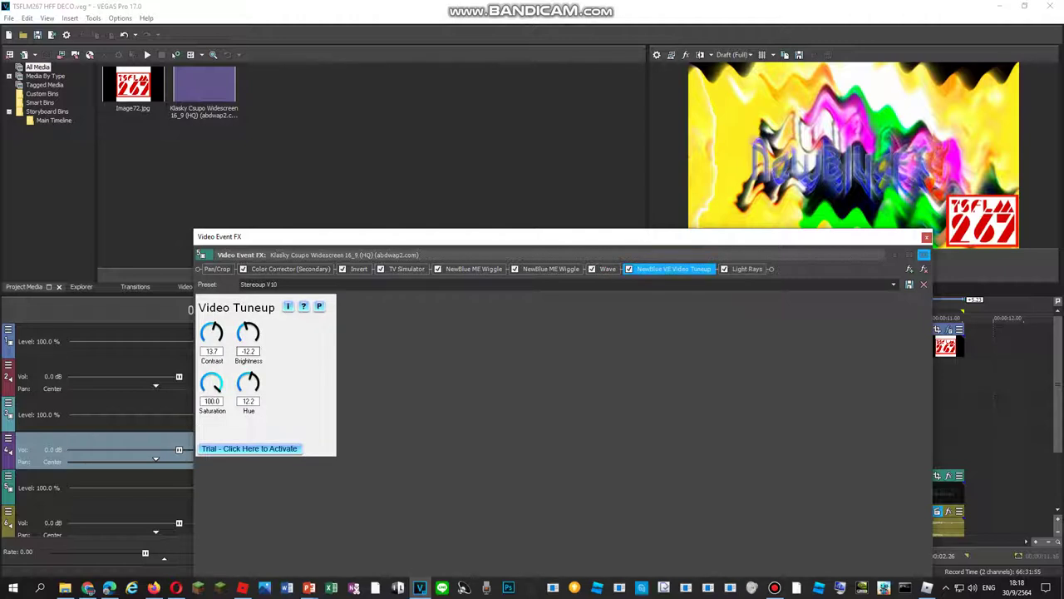
left_click_drag(251, 379, 248, 324)
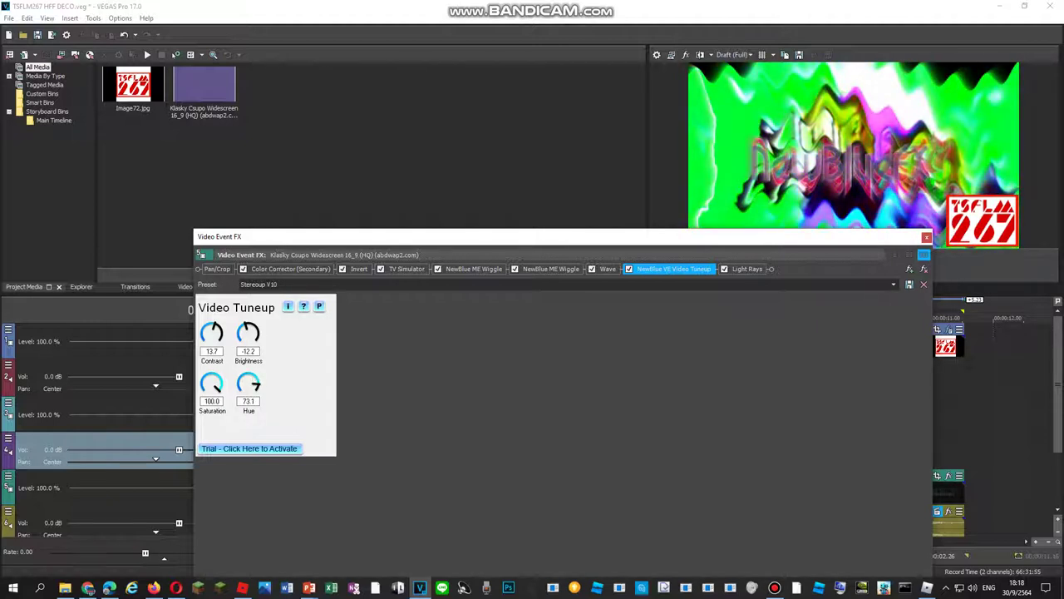
left_click(292, 285)
left_click(291, 285)
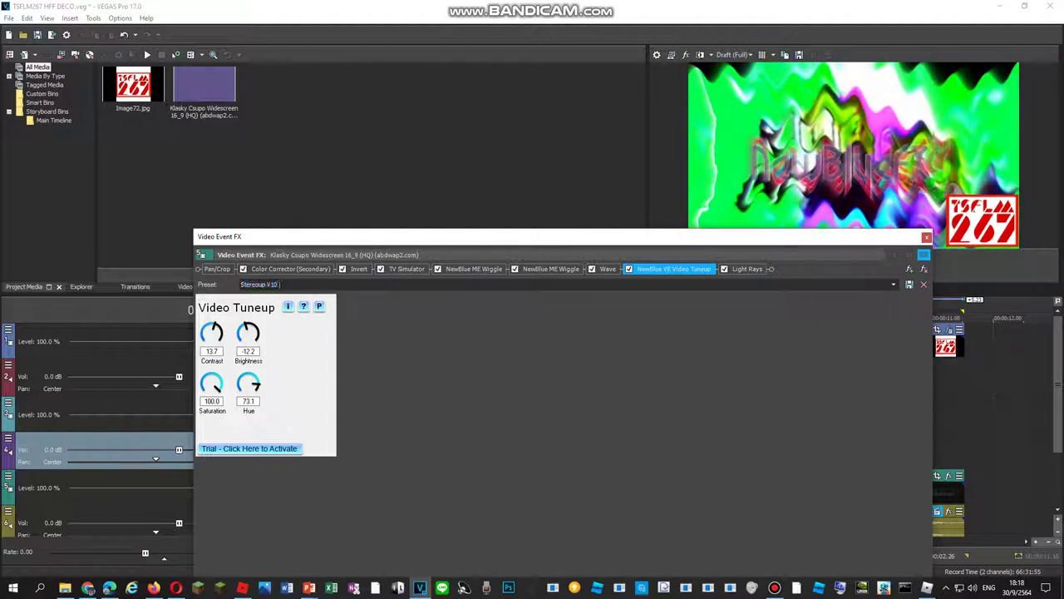
type(".1")
left_click(910, 284)
left_click(746, 269)
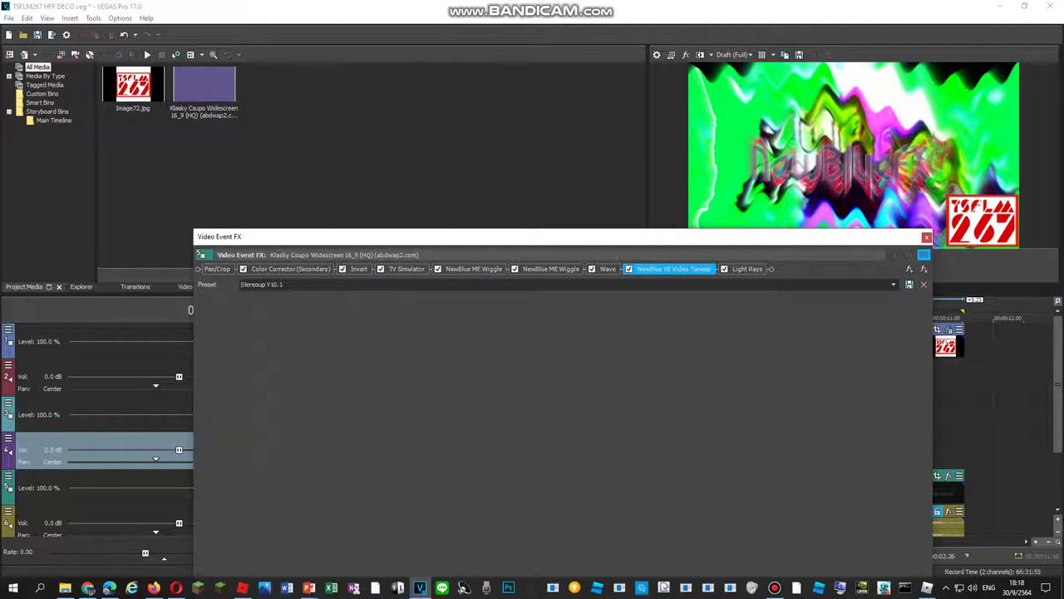
left_click(926, 237)
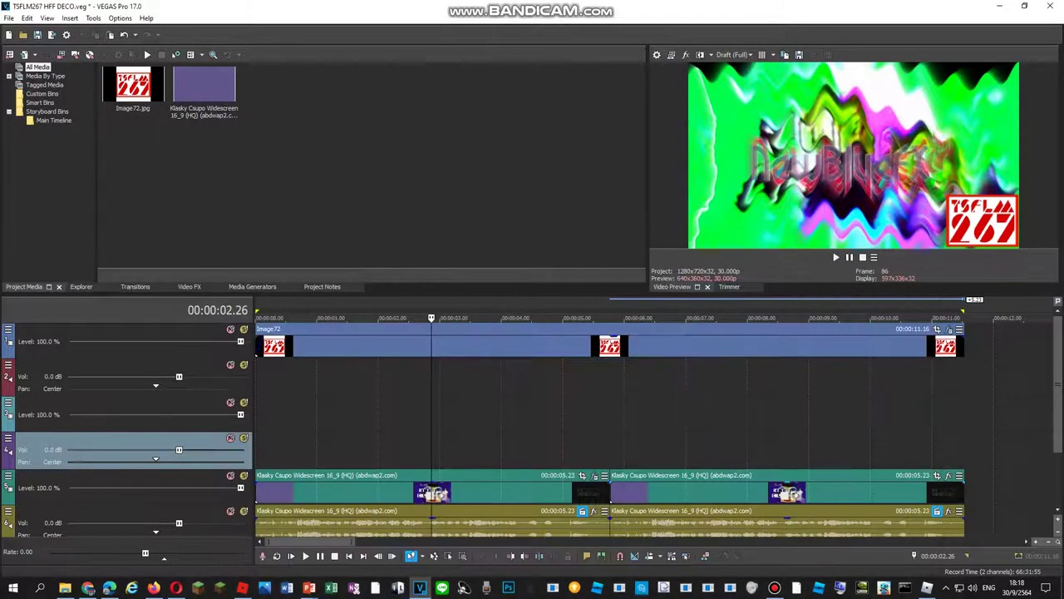
- Apply the Stereoup V11 filter package to the second Klasky Csupo video event
right_click(756, 489)
left_click(791, 118)
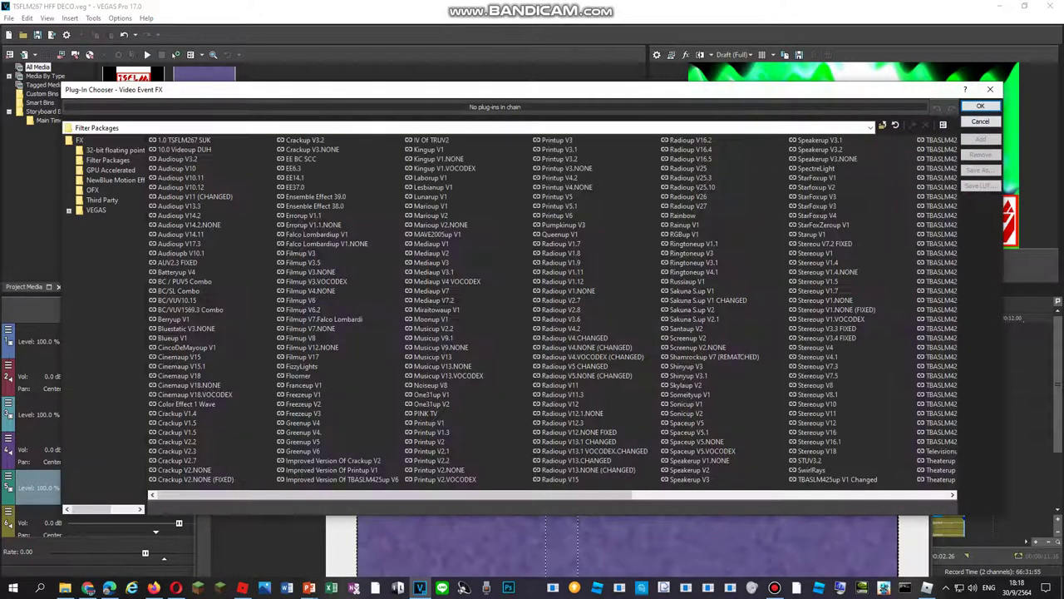
scroll(552, 309, "down", 4)
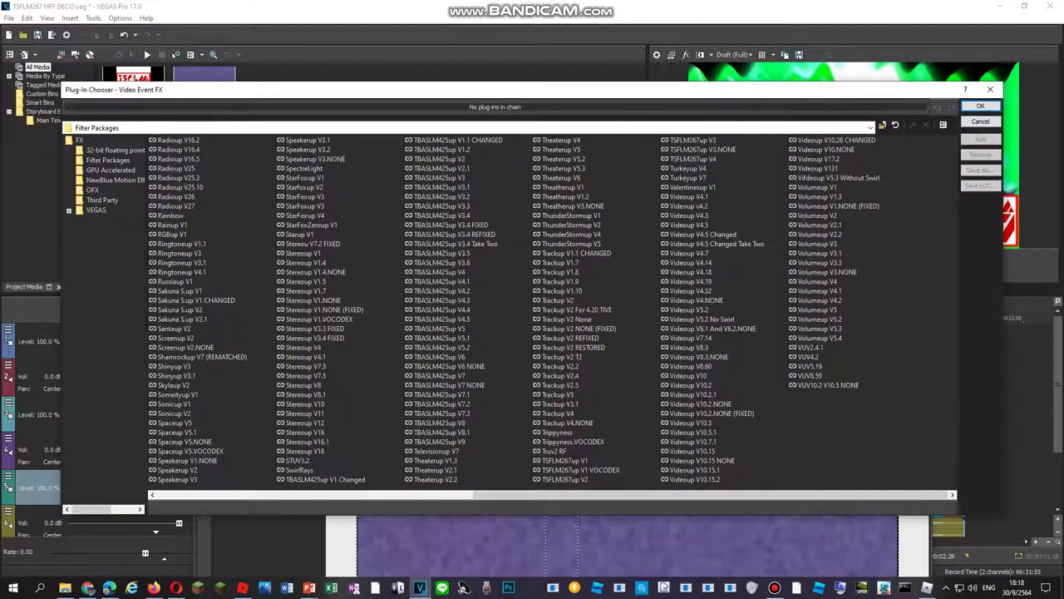
double_click(303, 413)
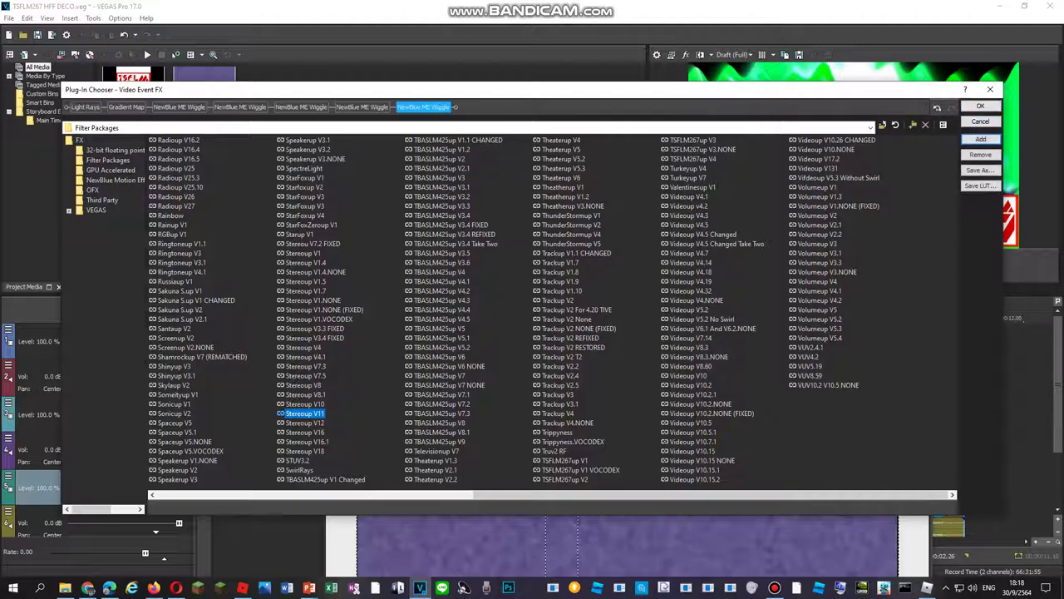
left_click(980, 106)
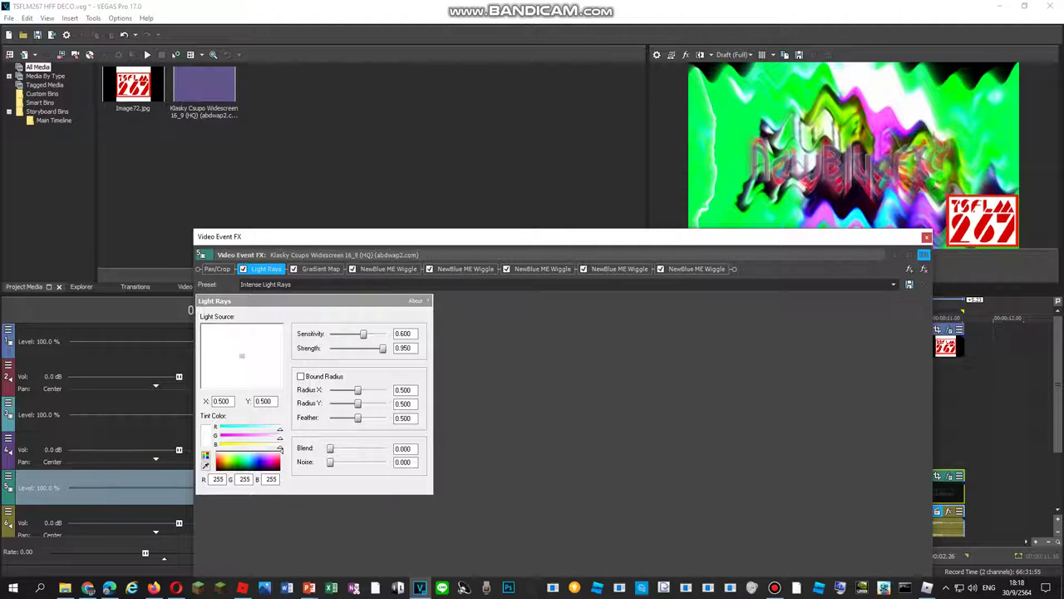
- Load the Stereoup V11.2 preset in the Gradient Map effect and step through its colour points
left_click(320, 268)
left_click(894, 285)
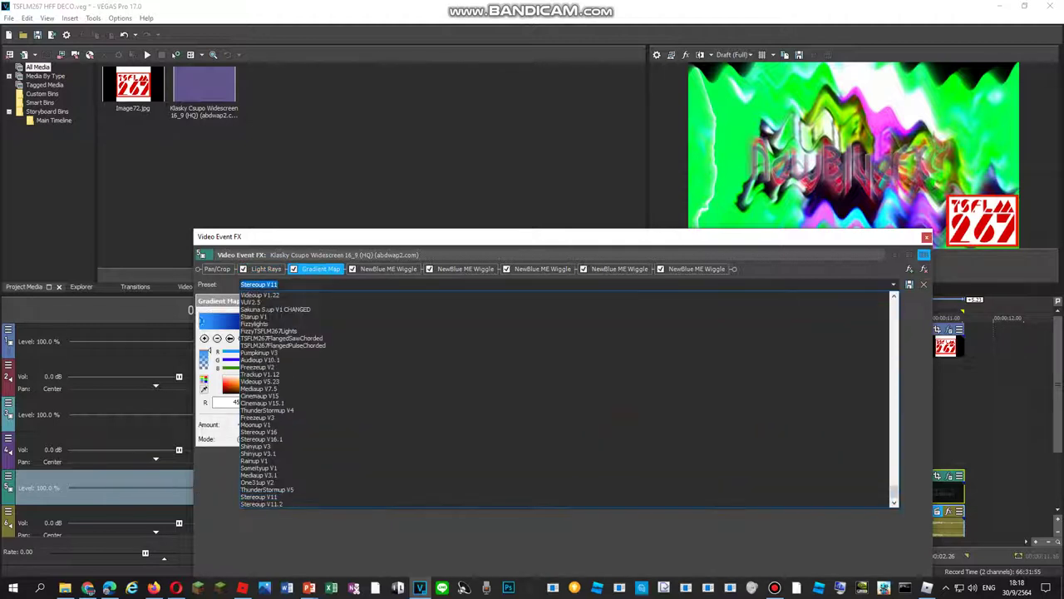
left_click(799, 504)
left_click(243, 338)
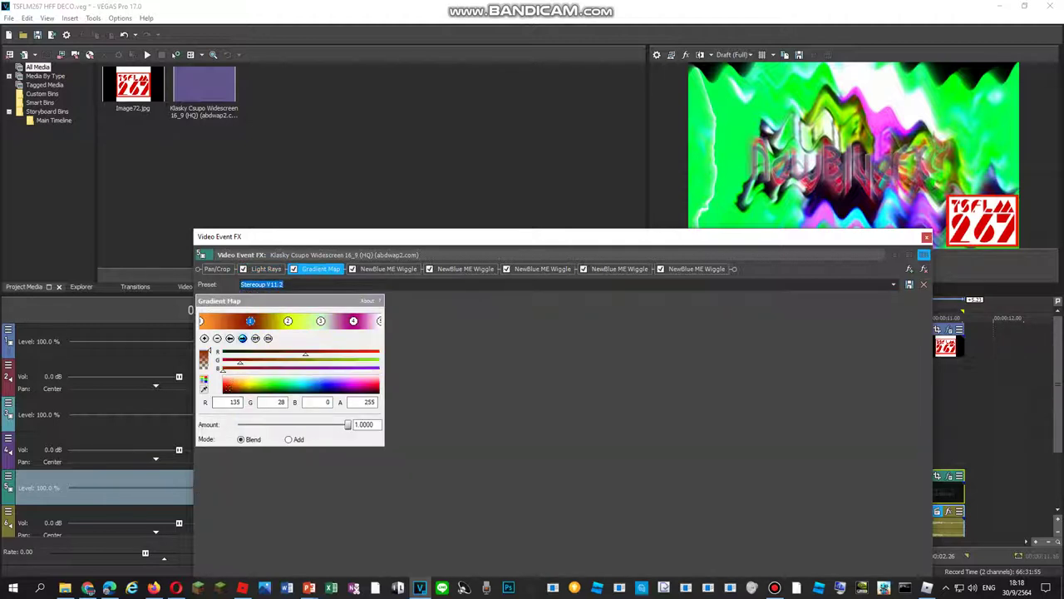
left_click(242, 338)
left_click(243, 338)
left_click(243, 339)
left_click(243, 338)
- Review the settings of the five NewBlue ME Wiggle effects in the chain and close the effects window
left_click(388, 269)
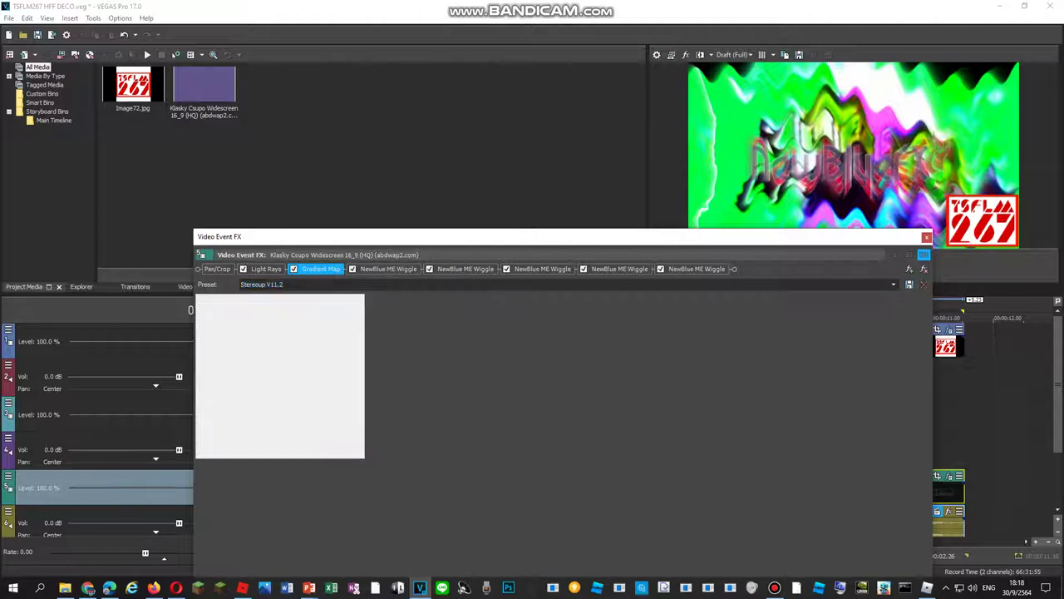
left_click(465, 269)
left_click(542, 268)
left_click(620, 268)
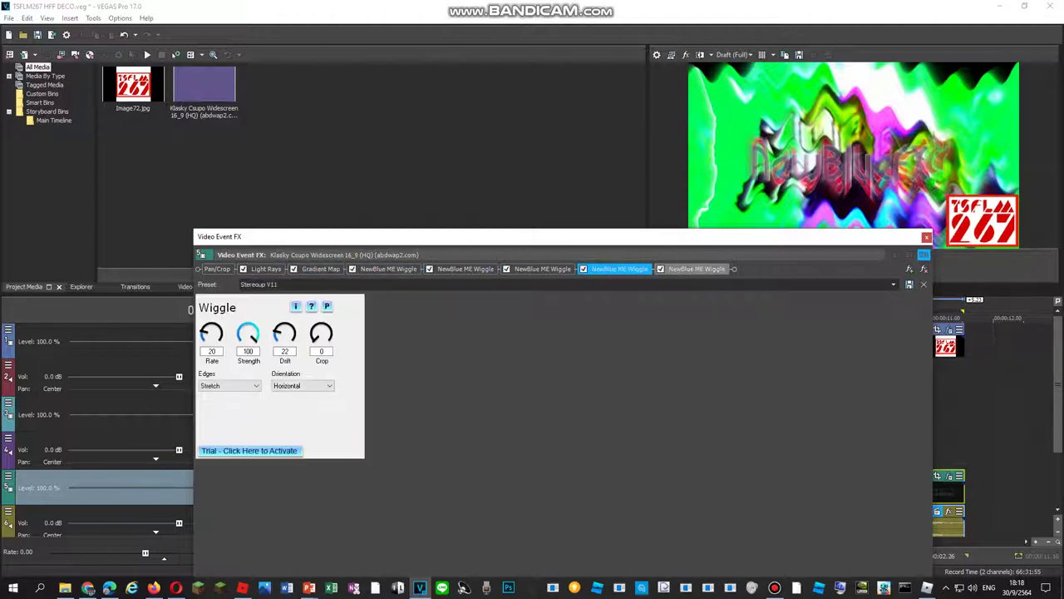
left_click(697, 269)
left_click(926, 238)
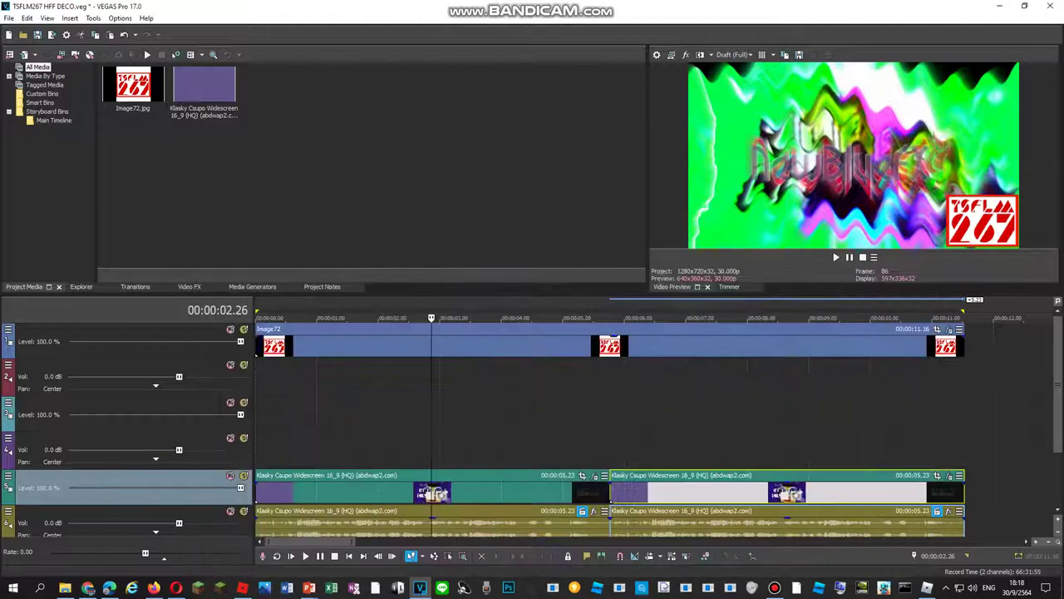
- Open the event effects chooser for the first audio event and add IL Vocodex (demo) to its chain
double_click(599, 414)
right_click(500, 524)
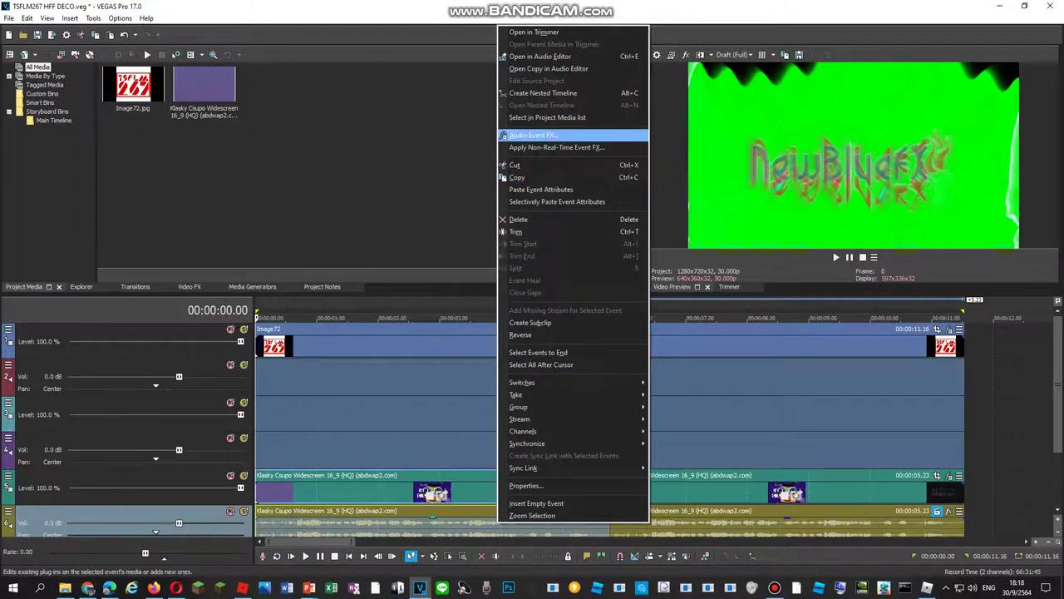
left_click(540, 135)
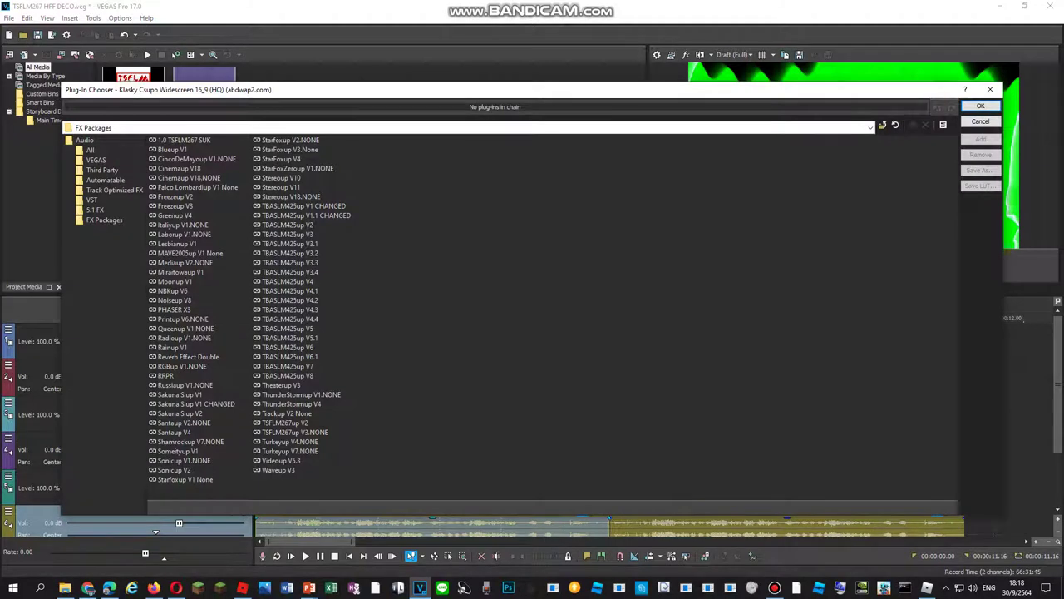
left_click(89, 149)
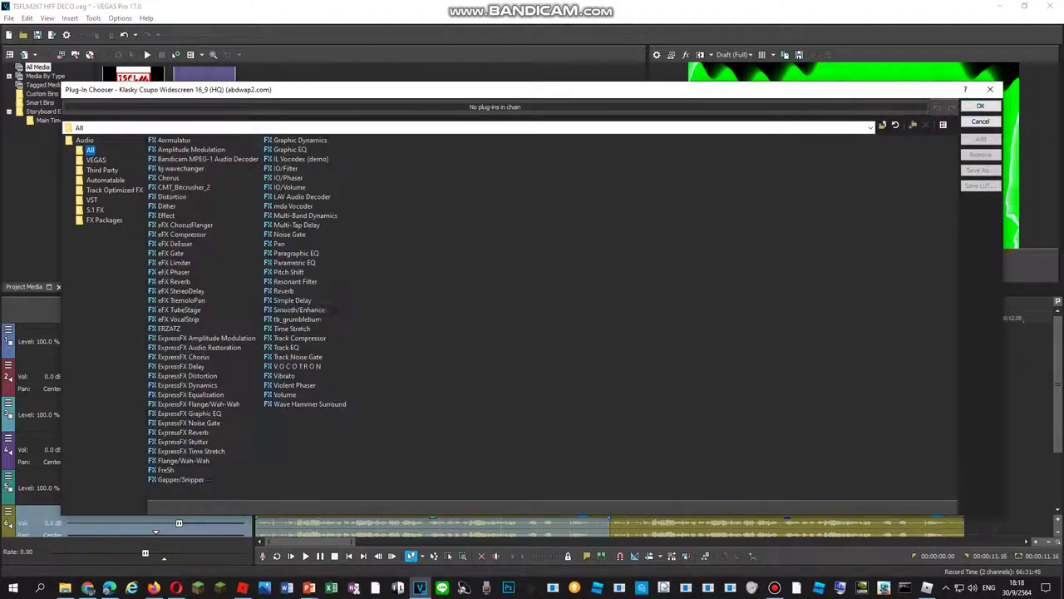
left_click(300, 159)
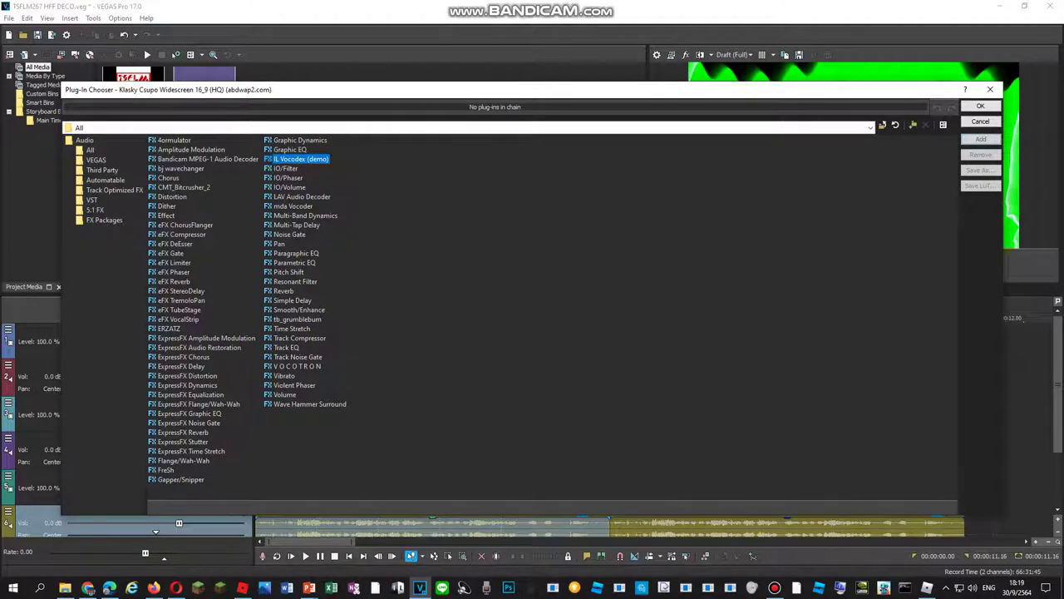
left_click(981, 139)
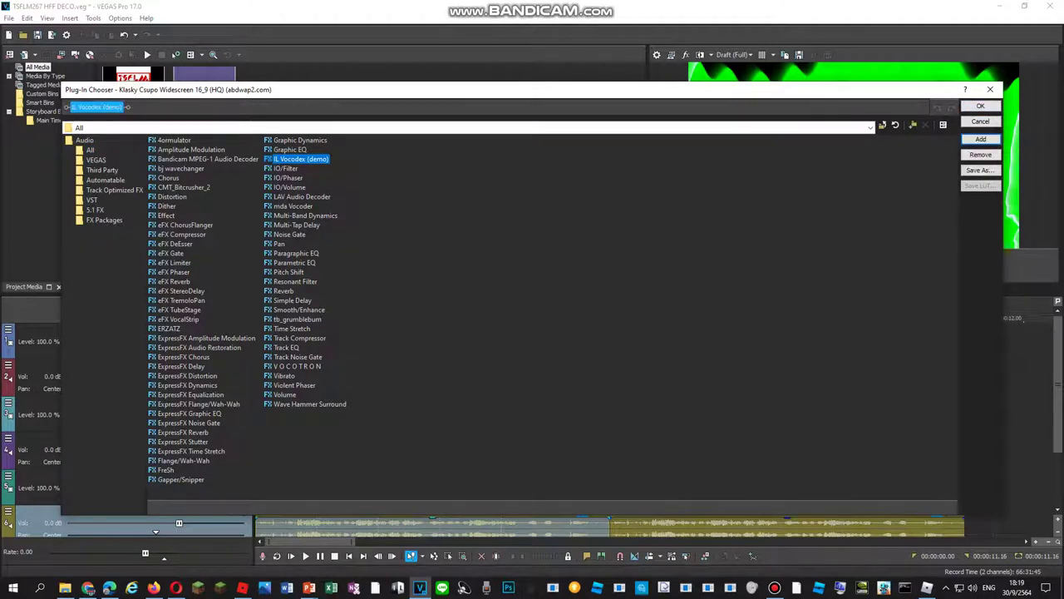
- Add the Stereoup V10 audio effect package to the first audio event's chain and accept the chain
left_click(104, 220)
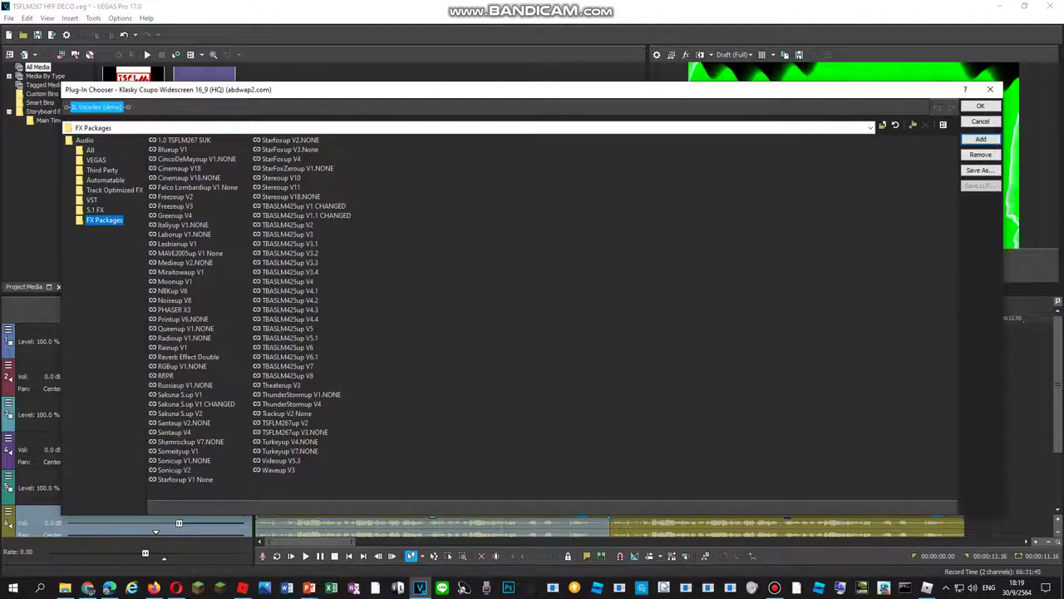
left_click(281, 178)
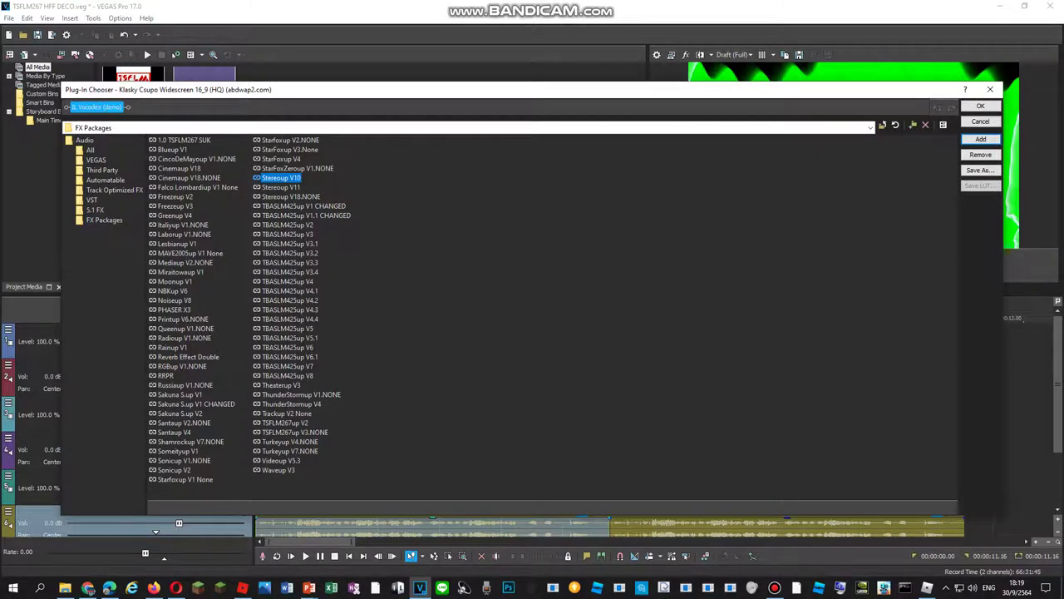
left_click(981, 106)
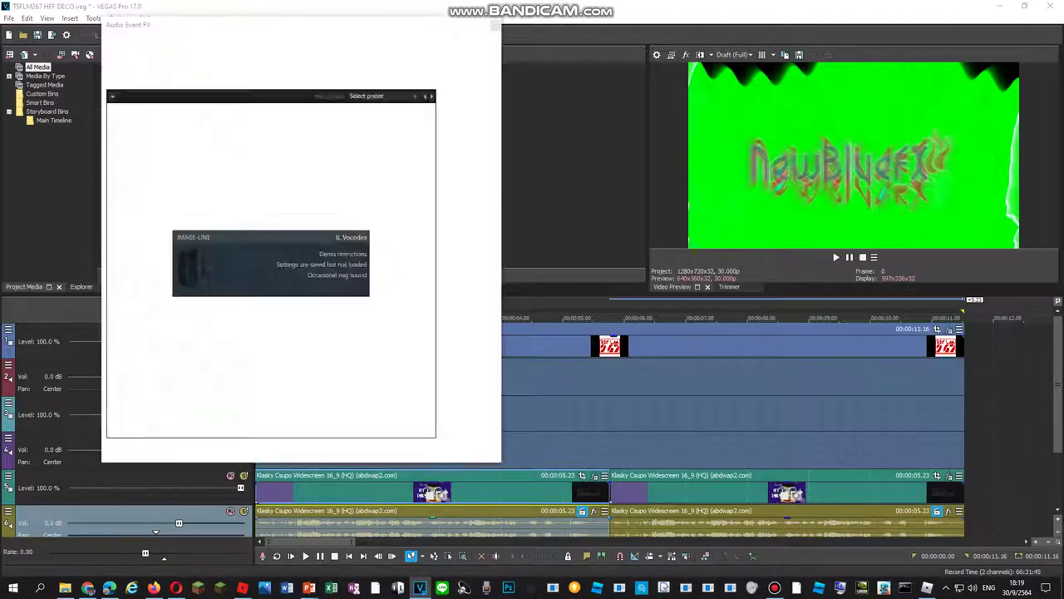
- Load the For drums preset in the last IL Vocodex of the first audio event's chain and set its carrier tone to Flanged saw
left_click(383, 97)
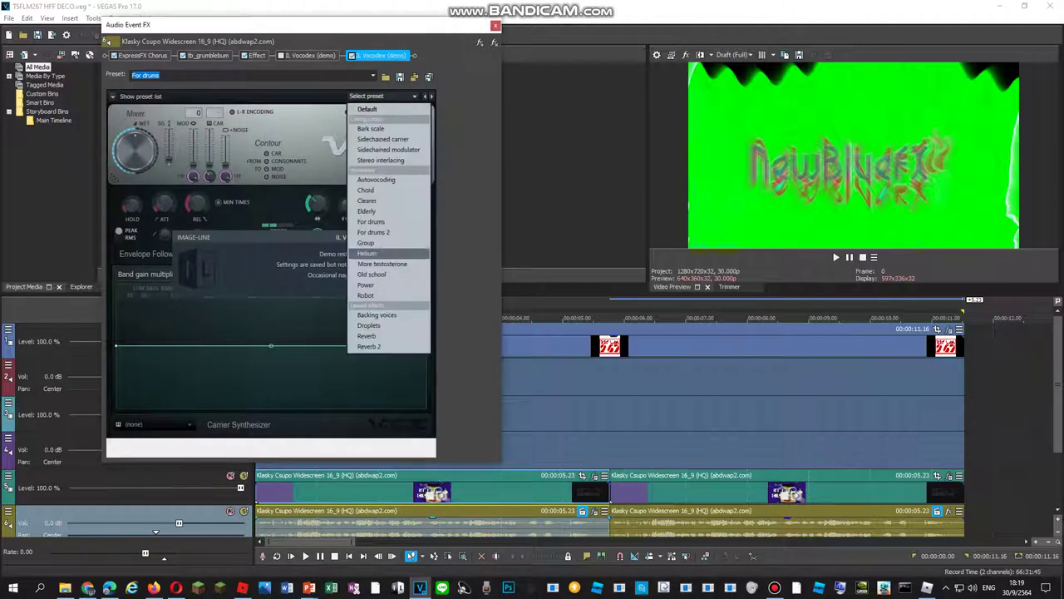
left_click(371, 221)
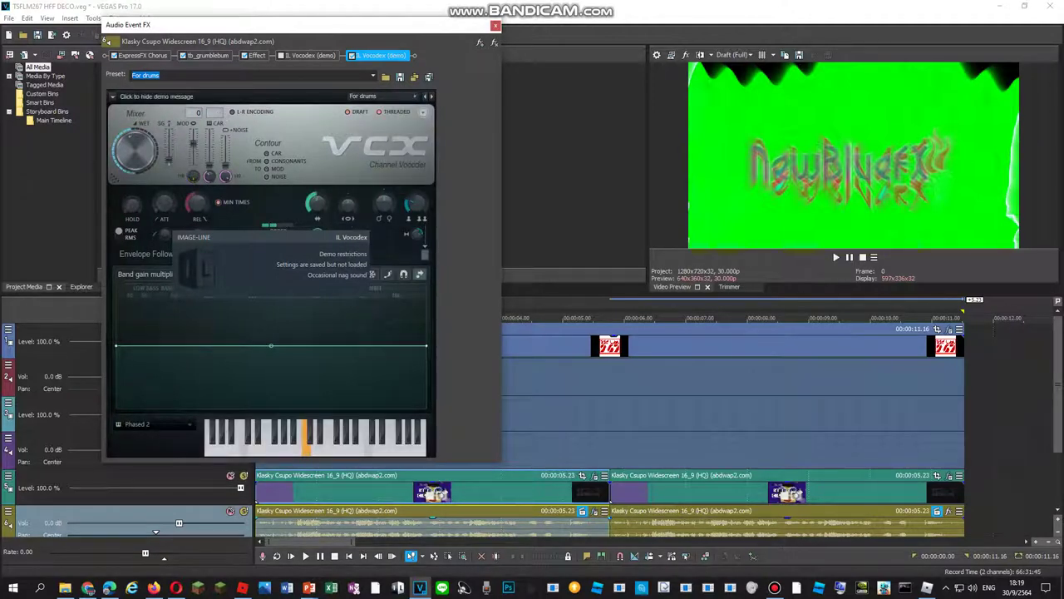
left_click(154, 424)
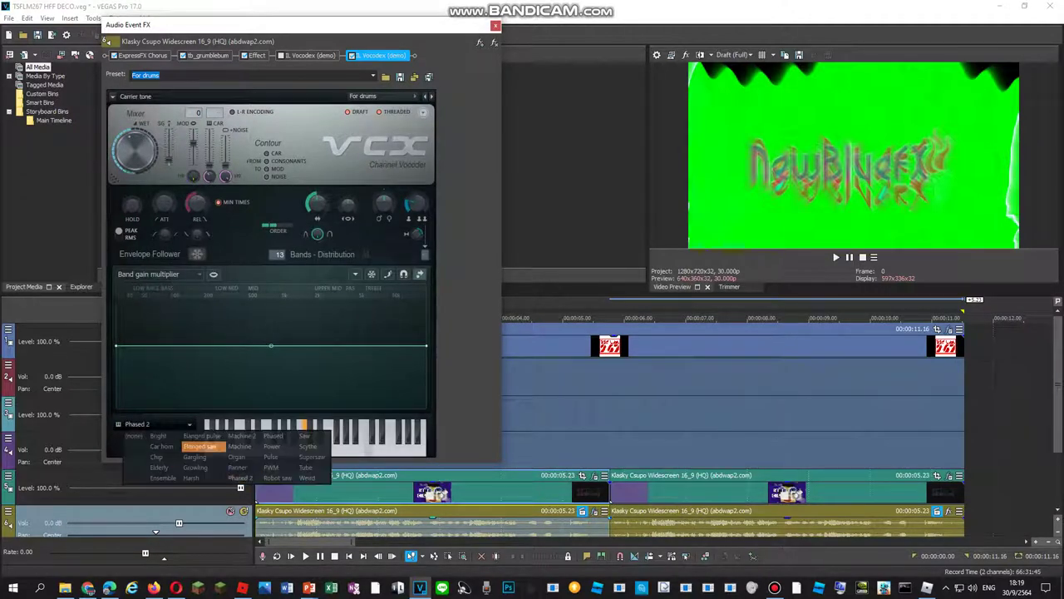
left_click(200, 445)
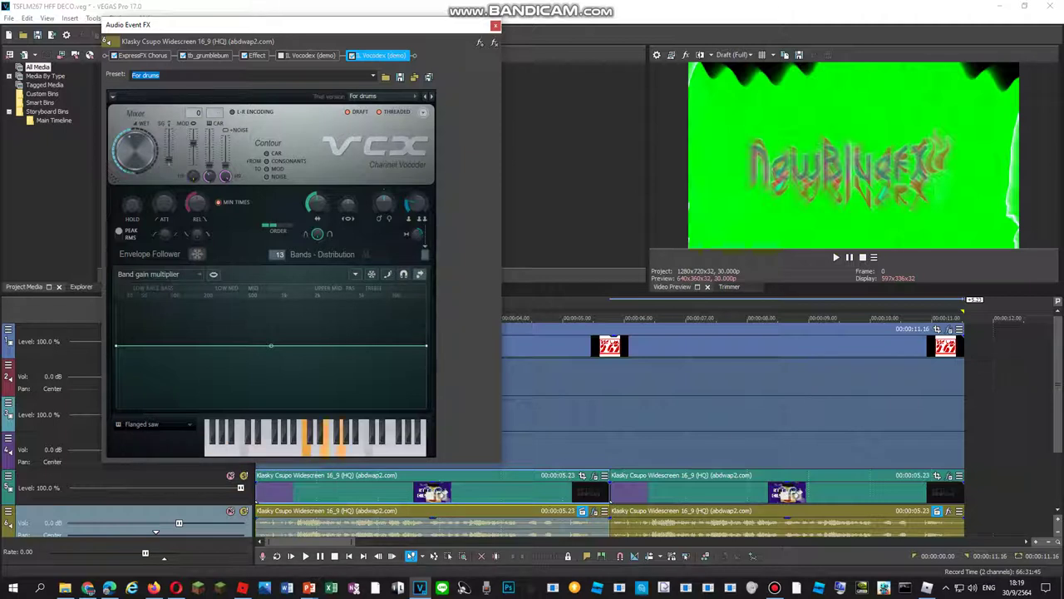
- Activate additional high carrier notes on the Vocodex keyboard for the first audio event
left_click(368, 450)
left_click(387, 450)
left_click(404, 450)
left_click(422, 450)
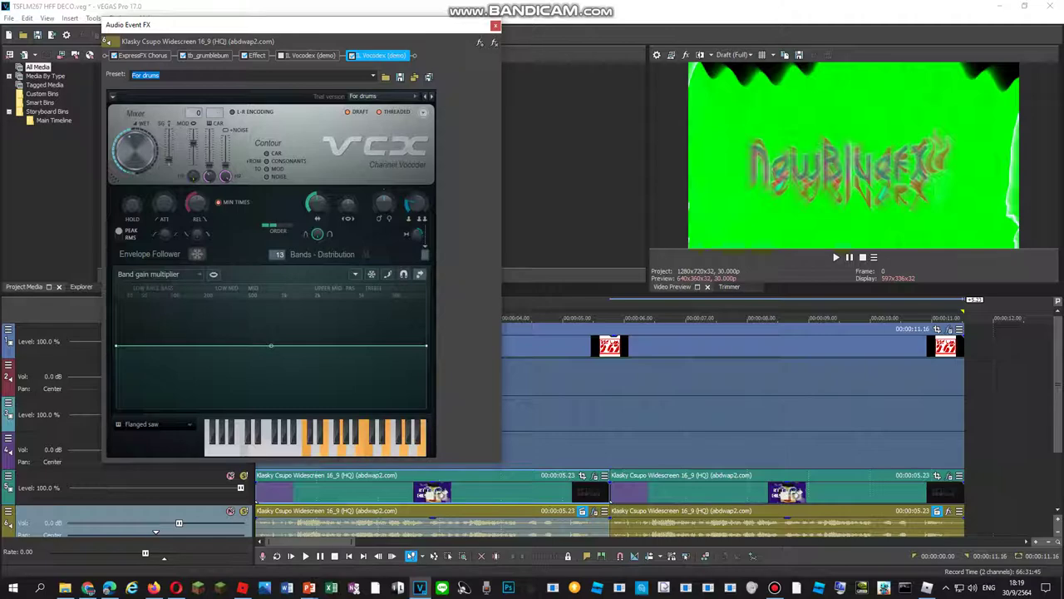
- Play the project from the start to listen to the first clip with the Vocodex settings
left_click(541, 416)
key("space")
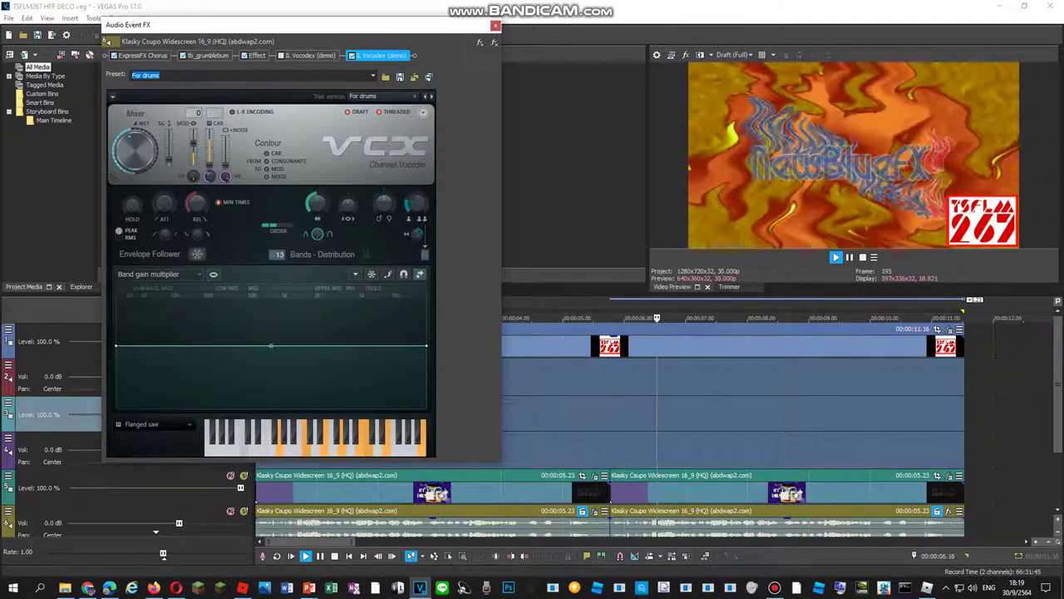
left_click(291, 556)
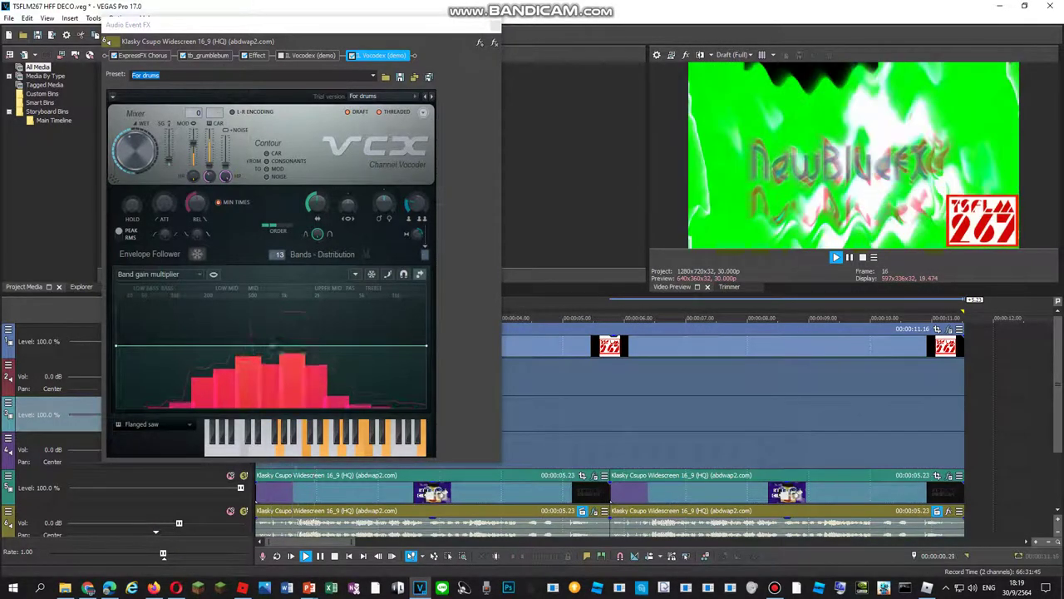
left_click(301, 25)
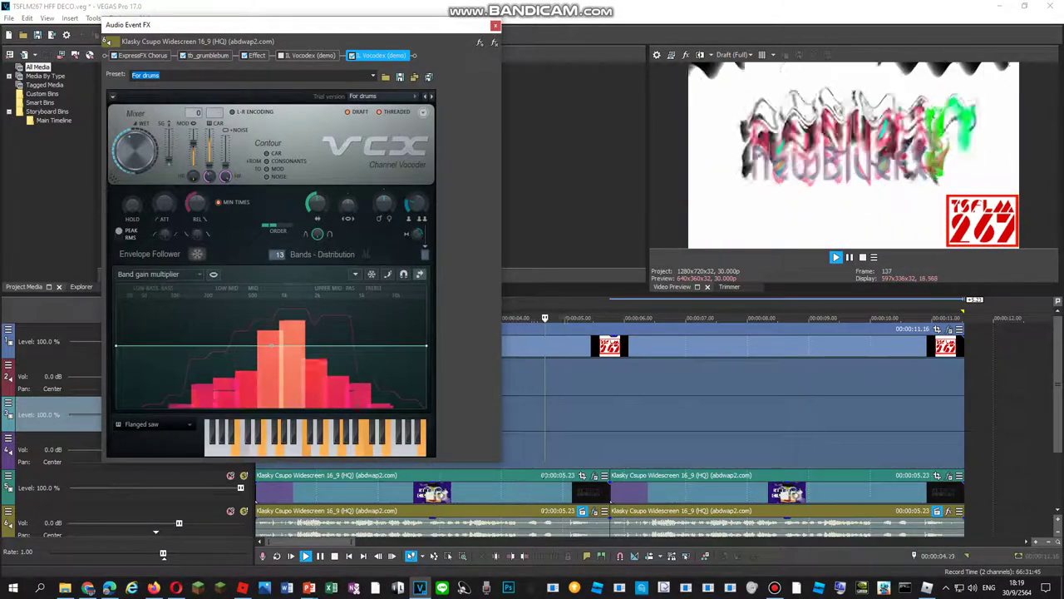
right_click(721, 523)
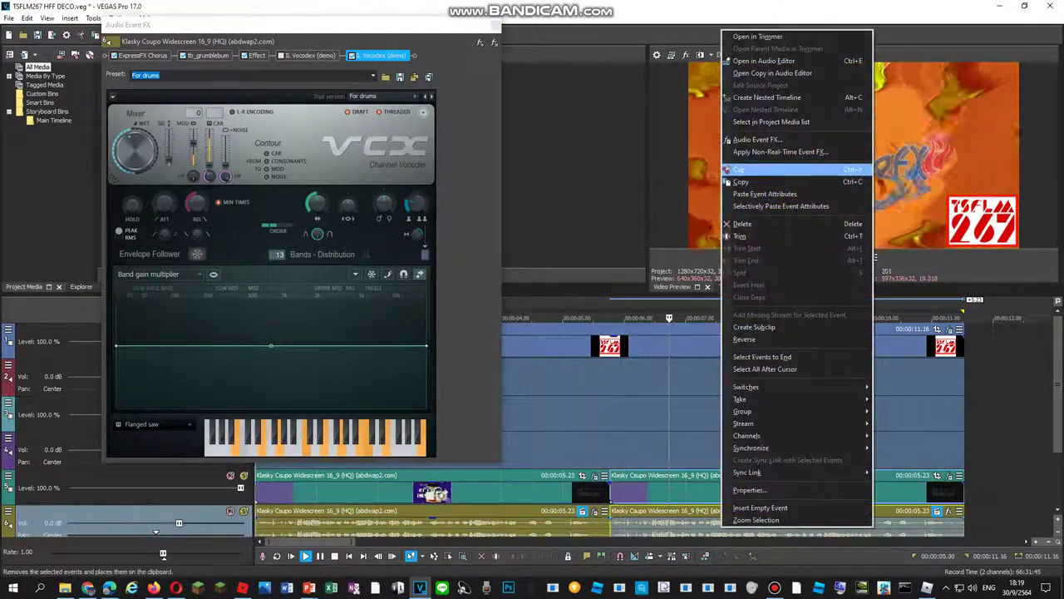
left_click(752, 139)
key("space")
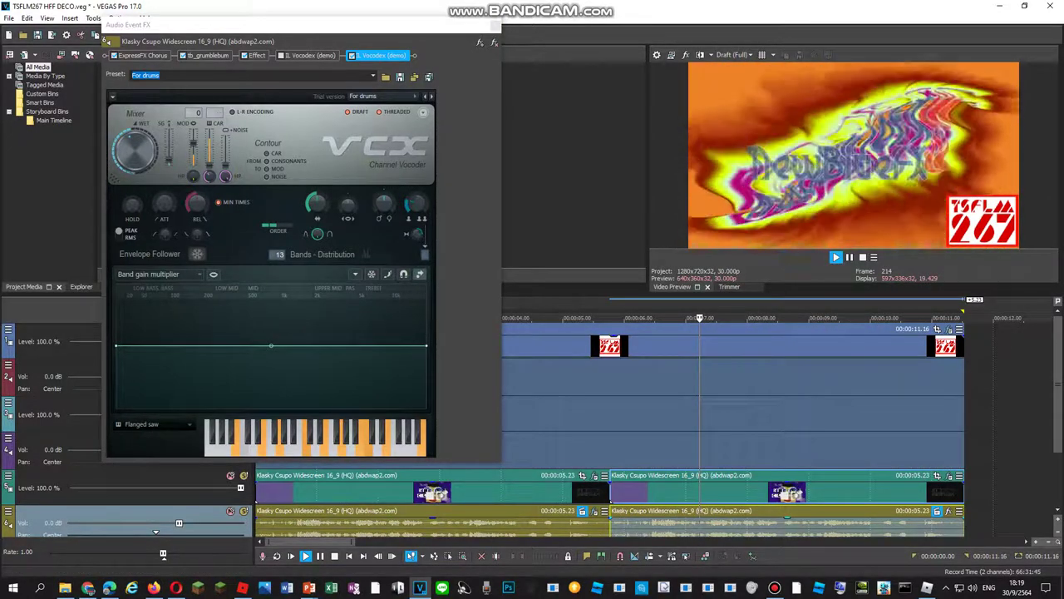
left_click(480, 42)
left_click(991, 89)
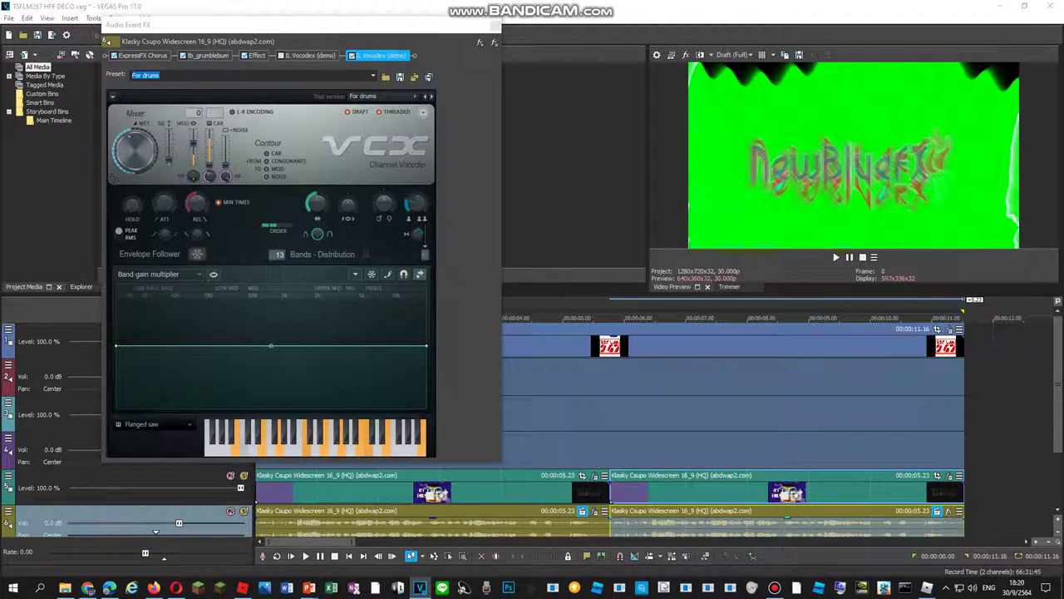
- Review the ExpressFX Chorus, tb_grumblebum and Orange Vocoder settings in the first audio event's effect chain
left_click(142, 56)
left_click(208, 55)
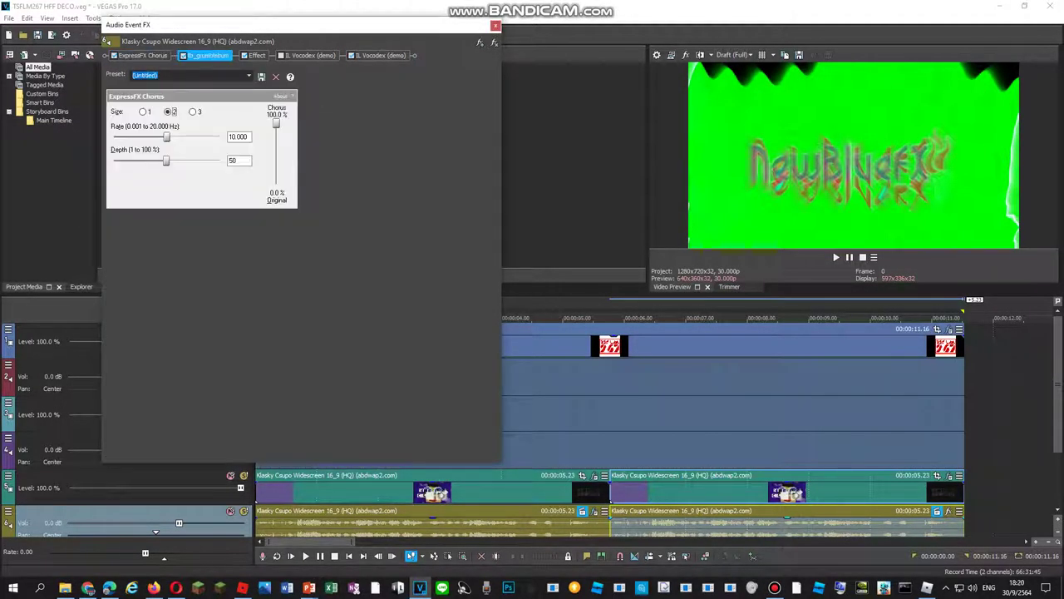
left_click(257, 55)
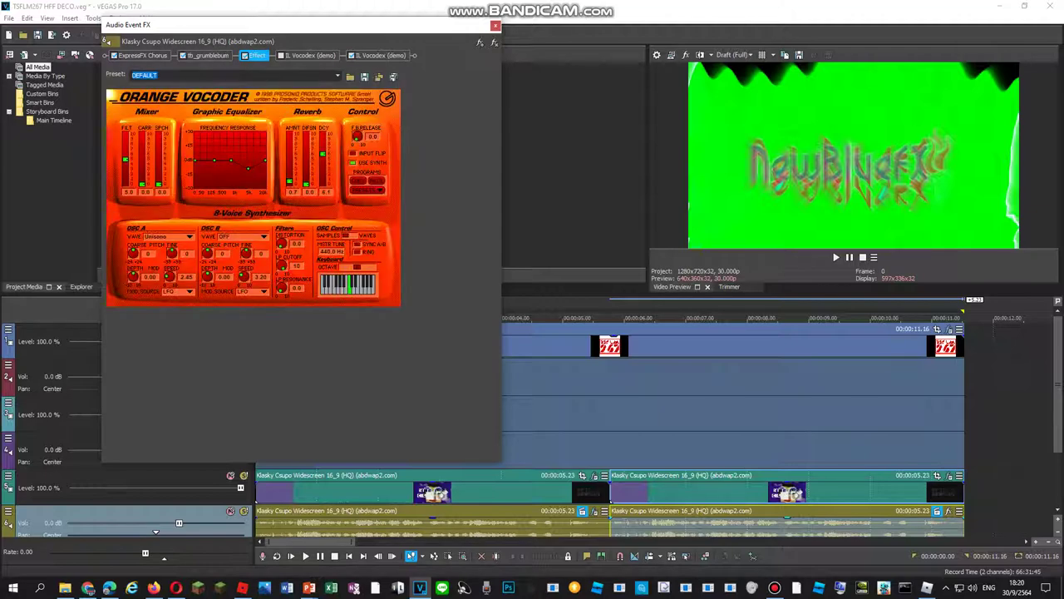
- Add the Stereoup V11 audio effect package to the second audio event's chain and accept the chain
right_click(689, 527)
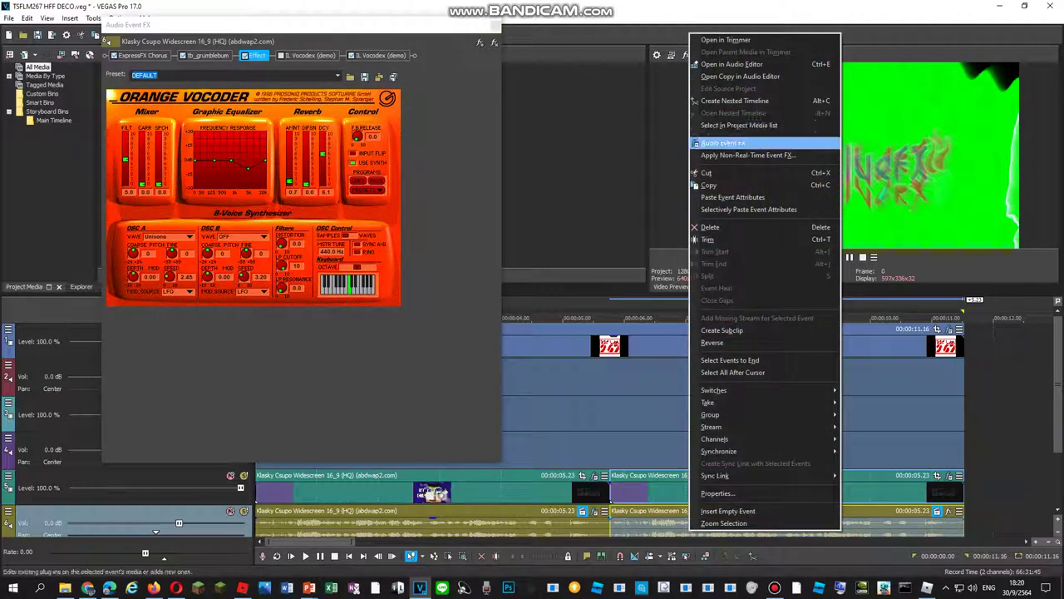
left_click(728, 143)
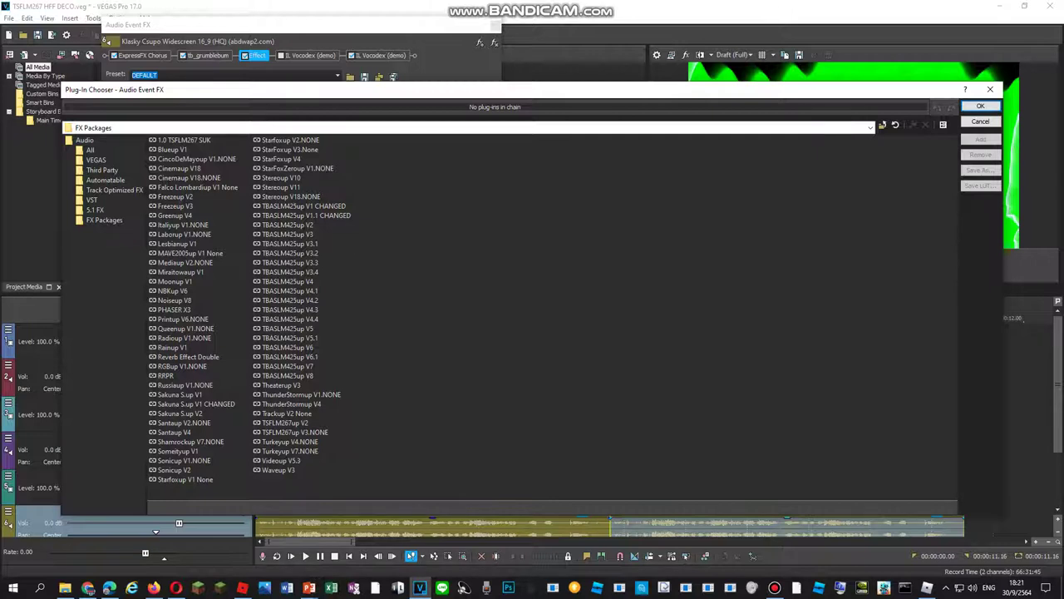
double_click(281, 187)
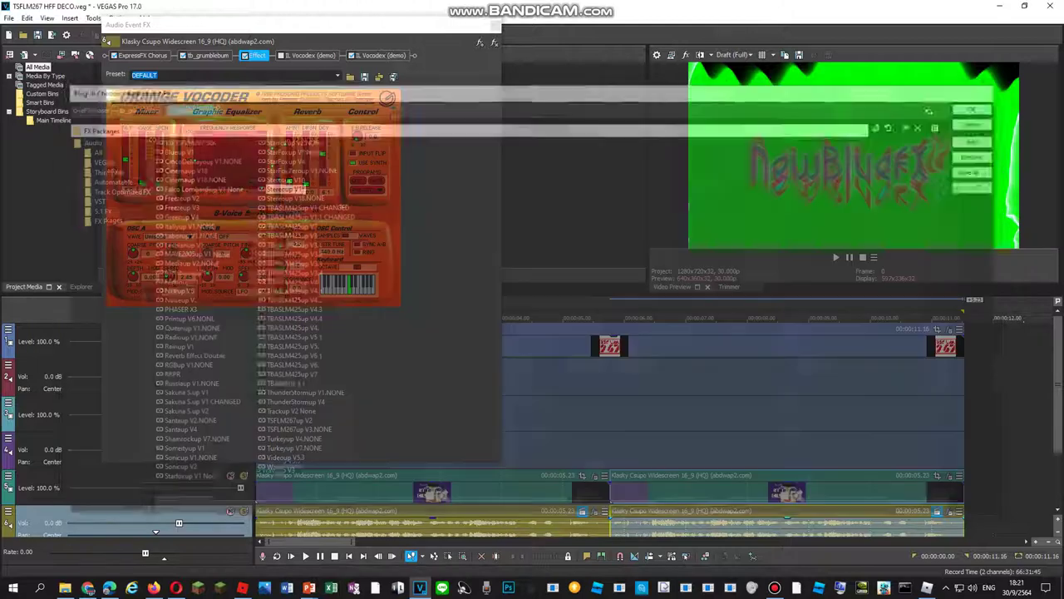
left_click(979, 105)
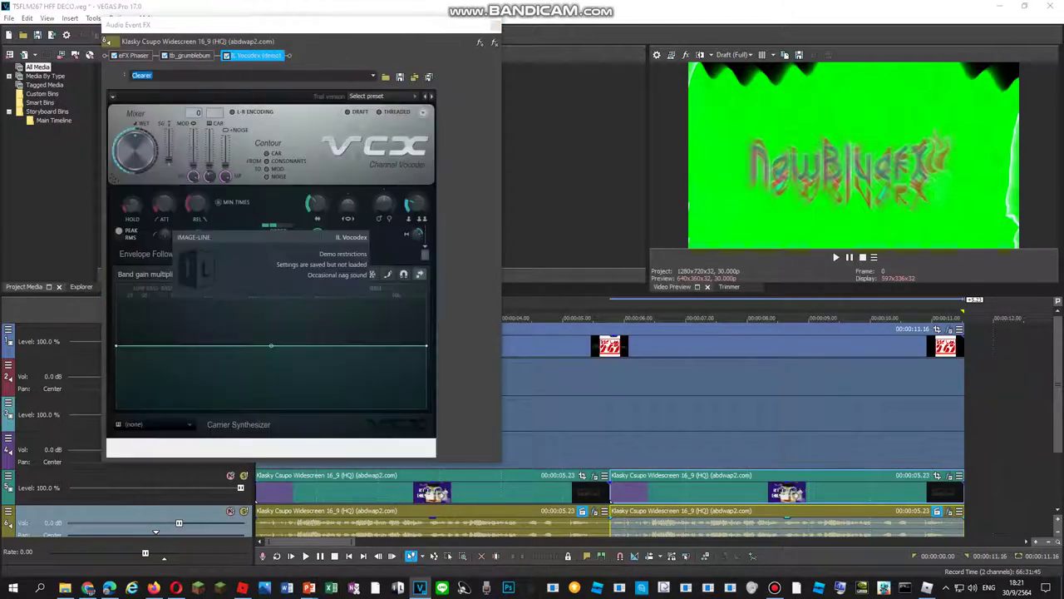
- Review the eFX Phaser and tb_grumblebum effects in the second audio event's chain and load the Clearer preset in IL Vocodex
left_click(133, 56)
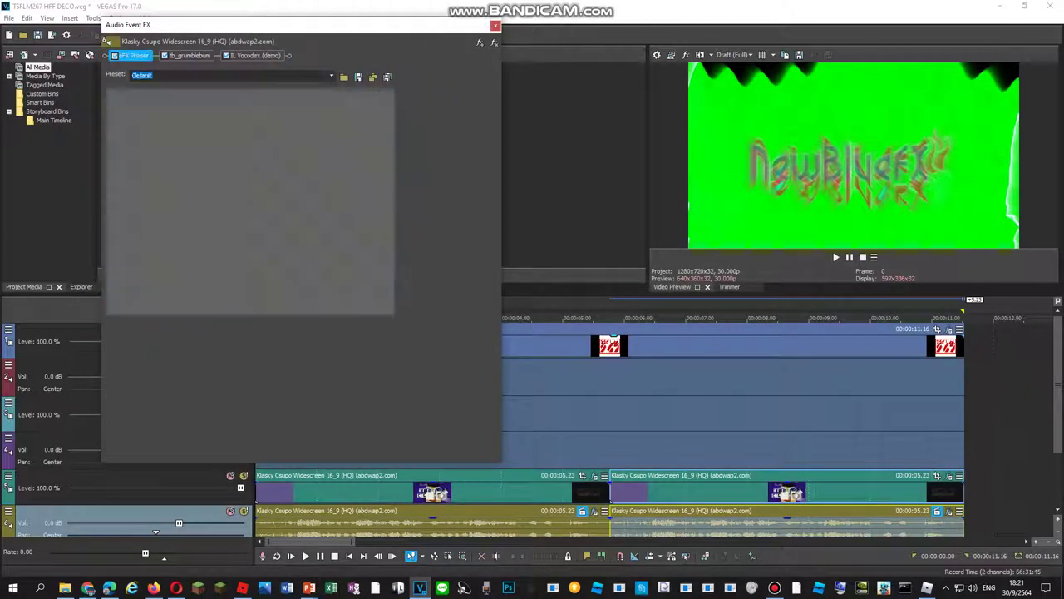
left_click(189, 56)
left_click(256, 56)
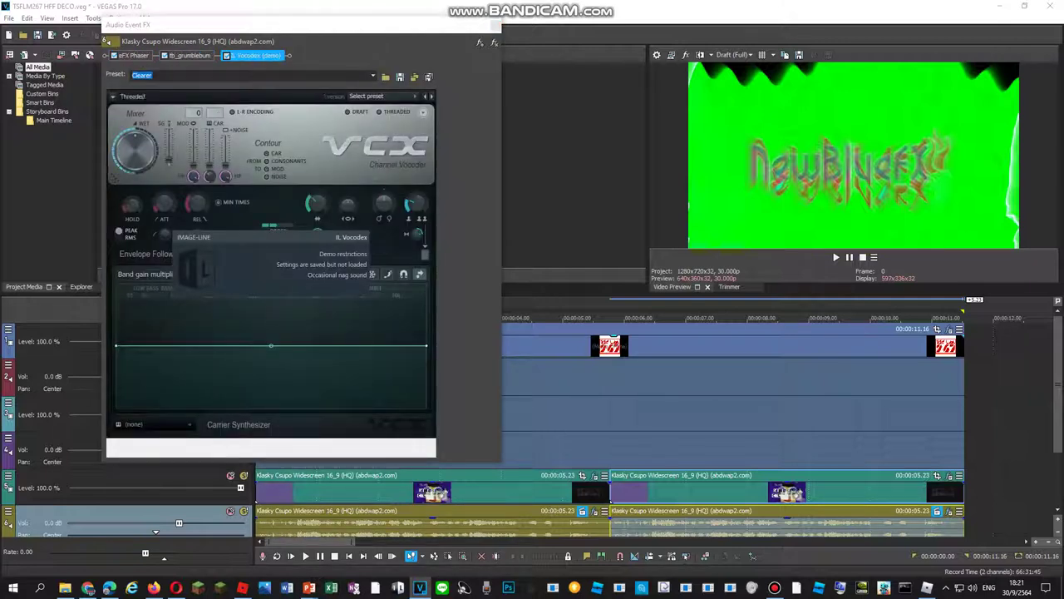
left_click(378, 96)
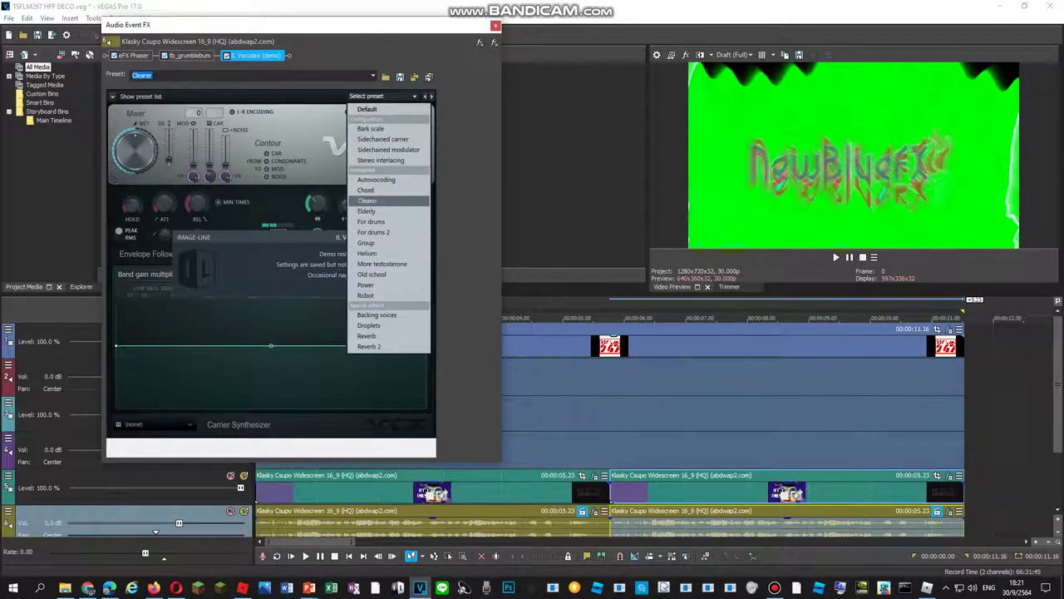
left_click(366, 200)
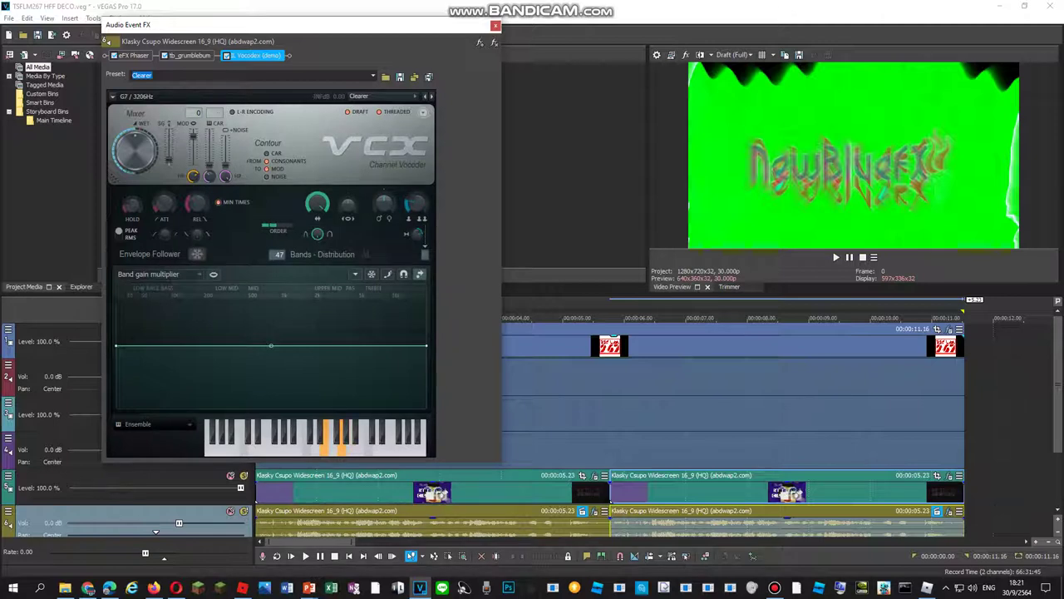
- Play back the second clip from its beginning to listen to the Vocodex effect
left_click(612, 413)
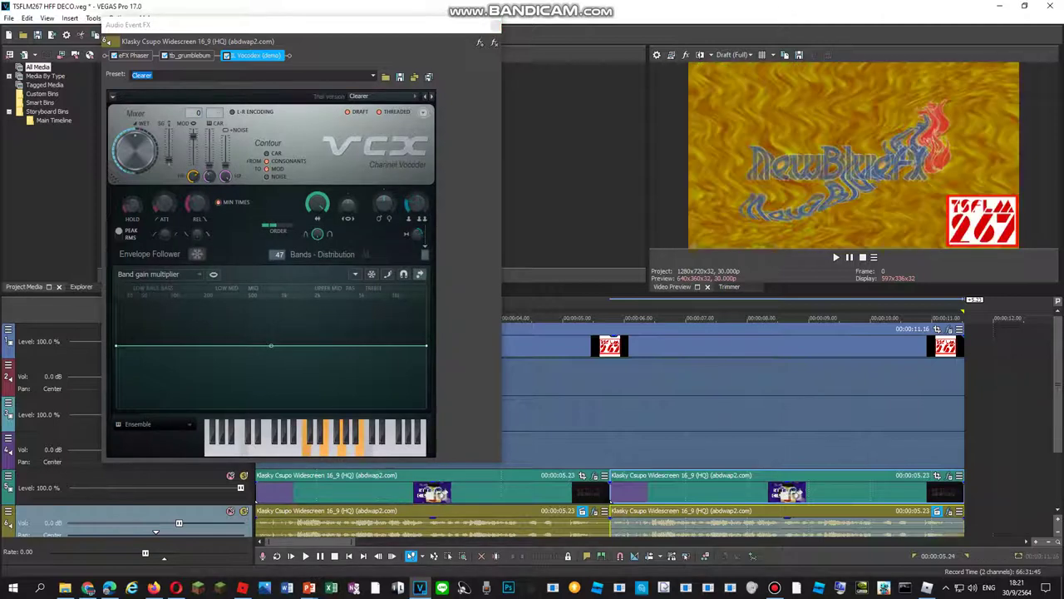
left_click(608, 450)
key("space")
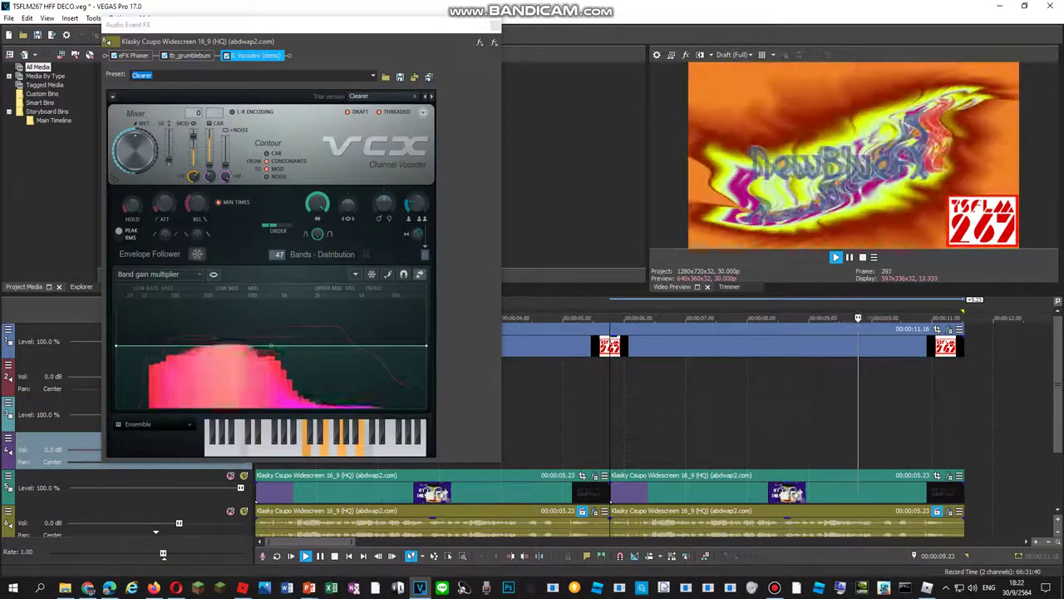
key("space")
key("space")
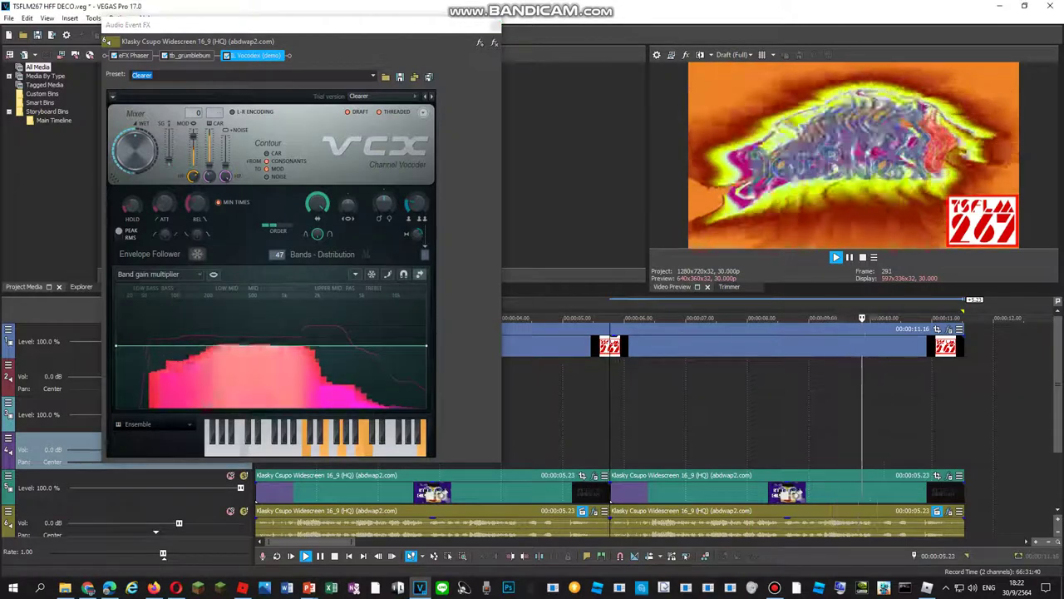
key("space")
- Activate more low carrier notes on the second event's Vocodex keyboard, preview the clip and close the audio effects window
left_click(289, 448)
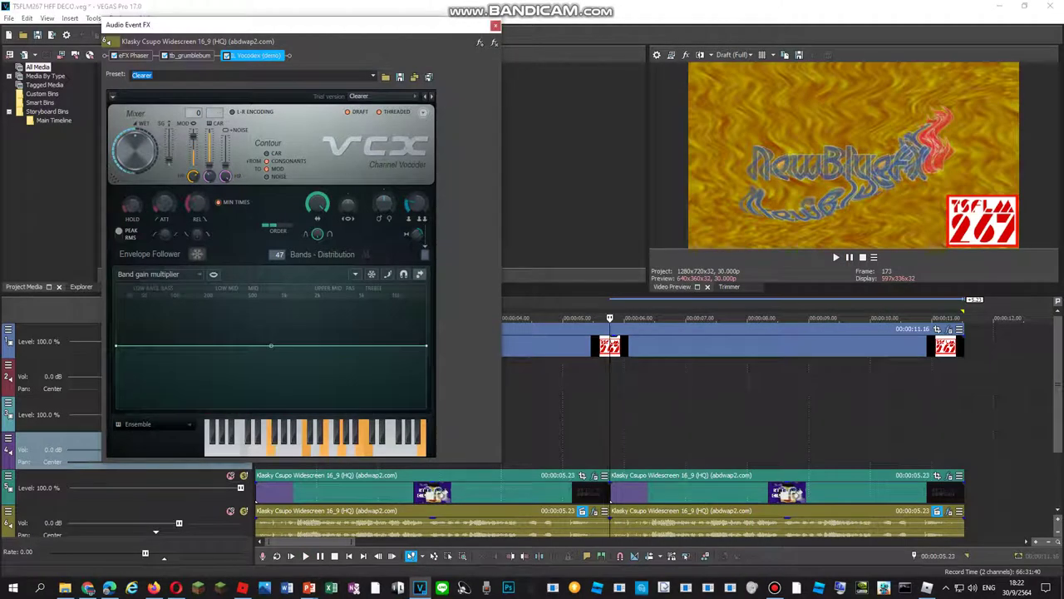
left_click(270, 447)
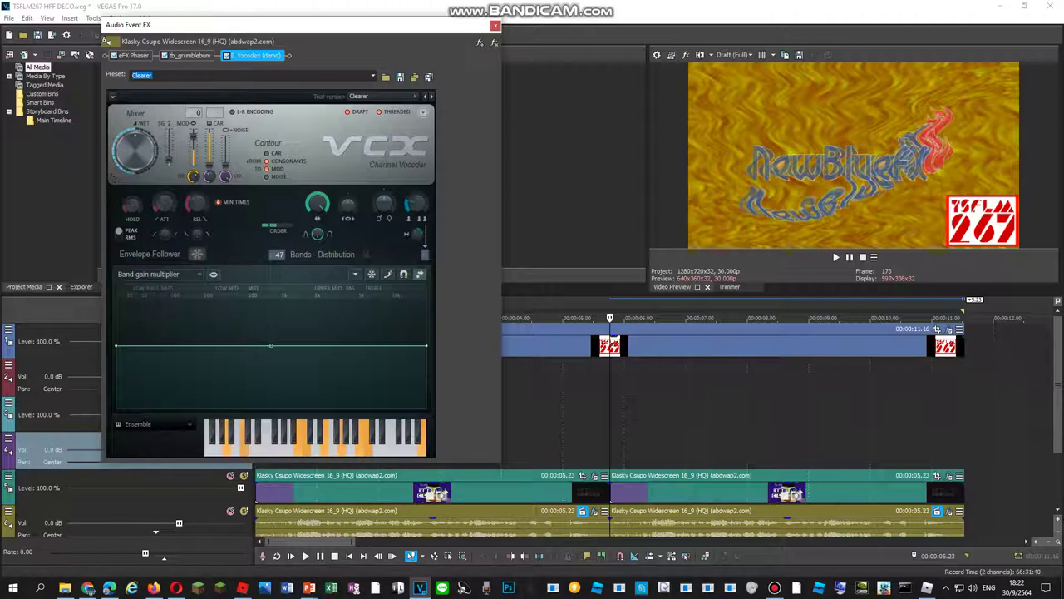
key("space")
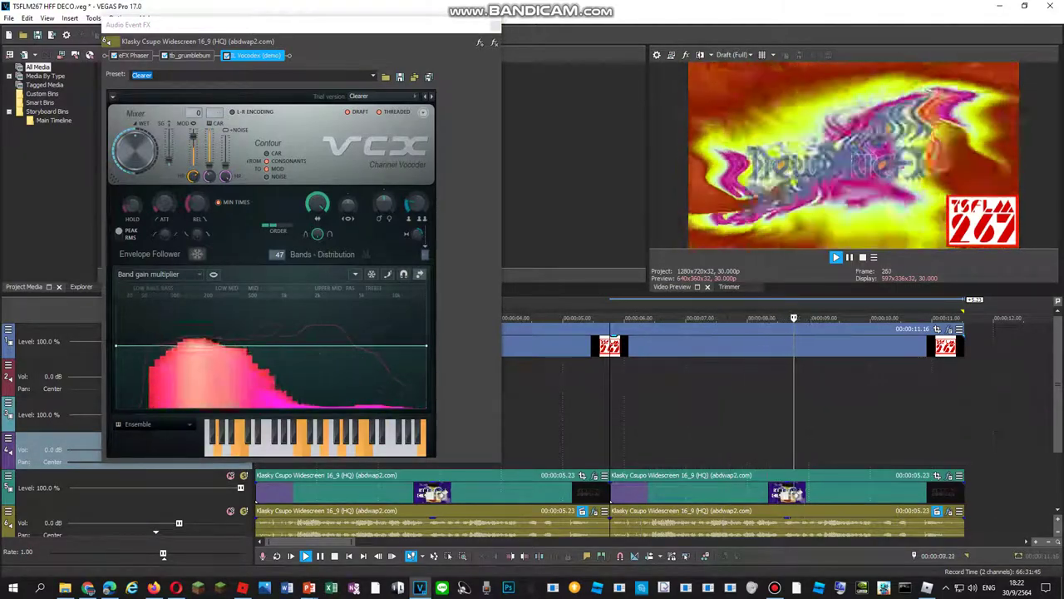
left_click(495, 25)
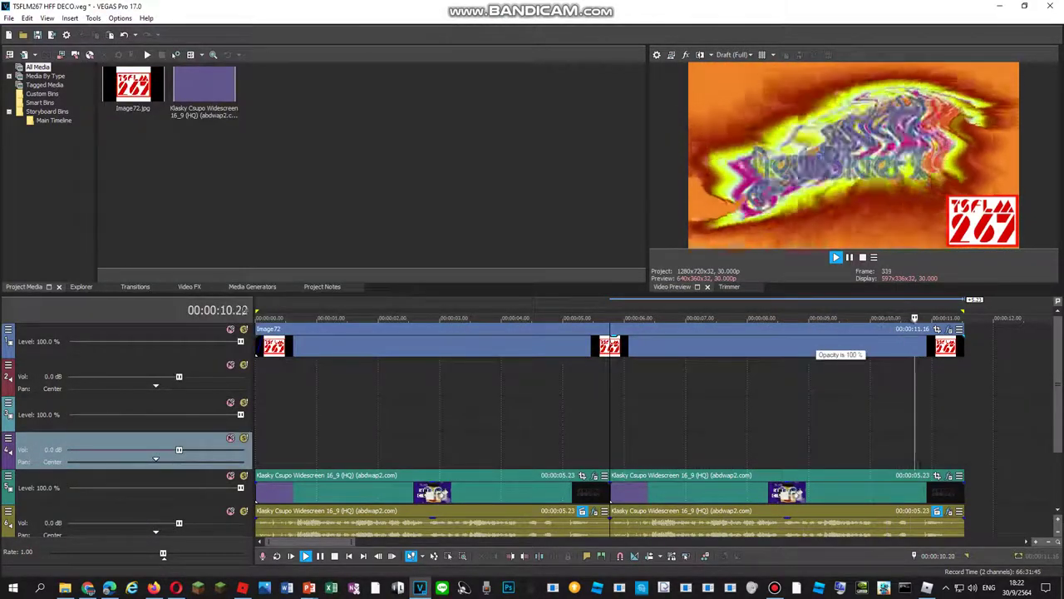
key("space")
- Open the second video event's effect chain and review its Light Rays effect and the Gradient Map colour points
left_click(732, 490)
right_click(732, 490)
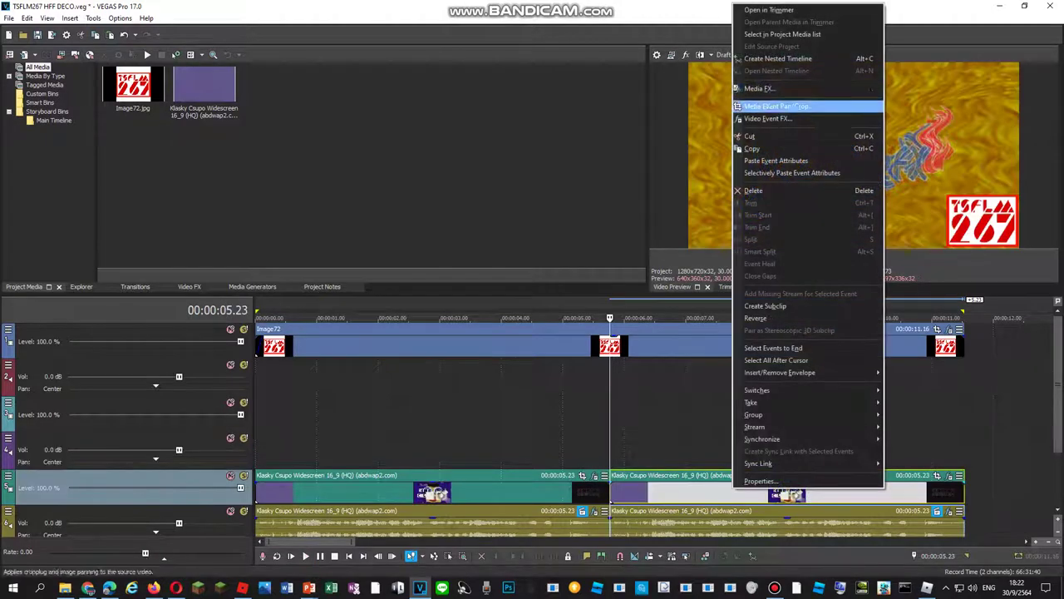
left_click(773, 108)
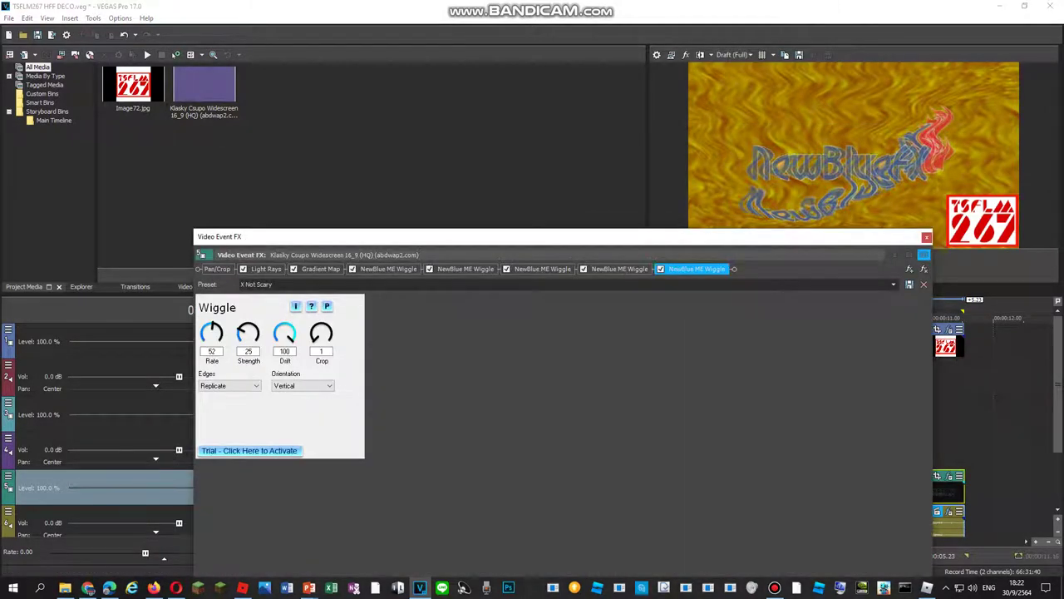
left_click(266, 270)
left_click(321, 268)
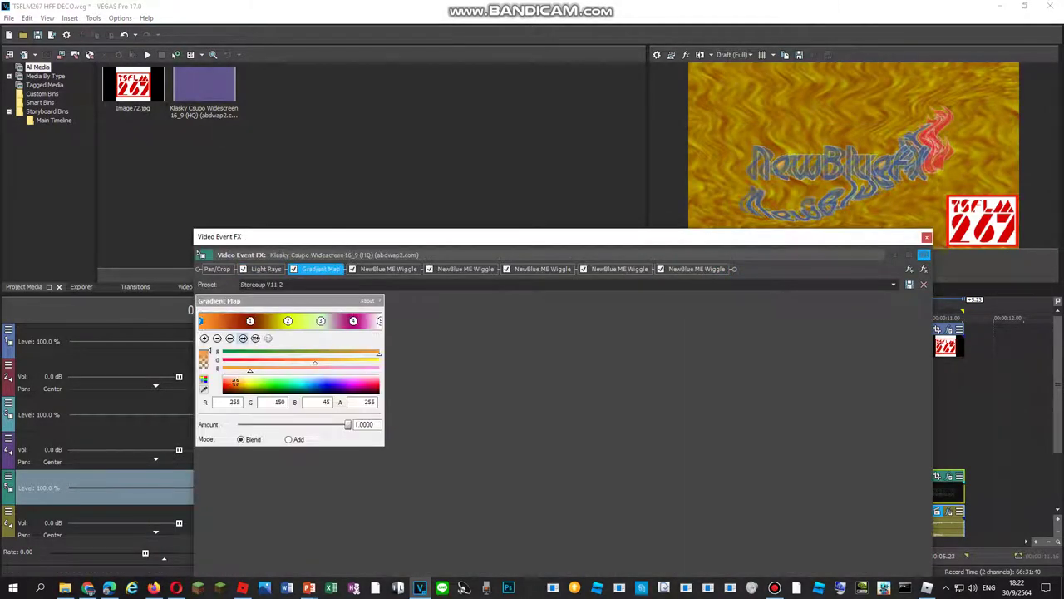
left_click(242, 338)
left_click(242, 338)
left_click(242, 338)
left_click(242, 339)
left_click(242, 338)
- Review the NewBlue ME Wiggle effects in the second video event's chain and close the effects window
left_click(388, 269)
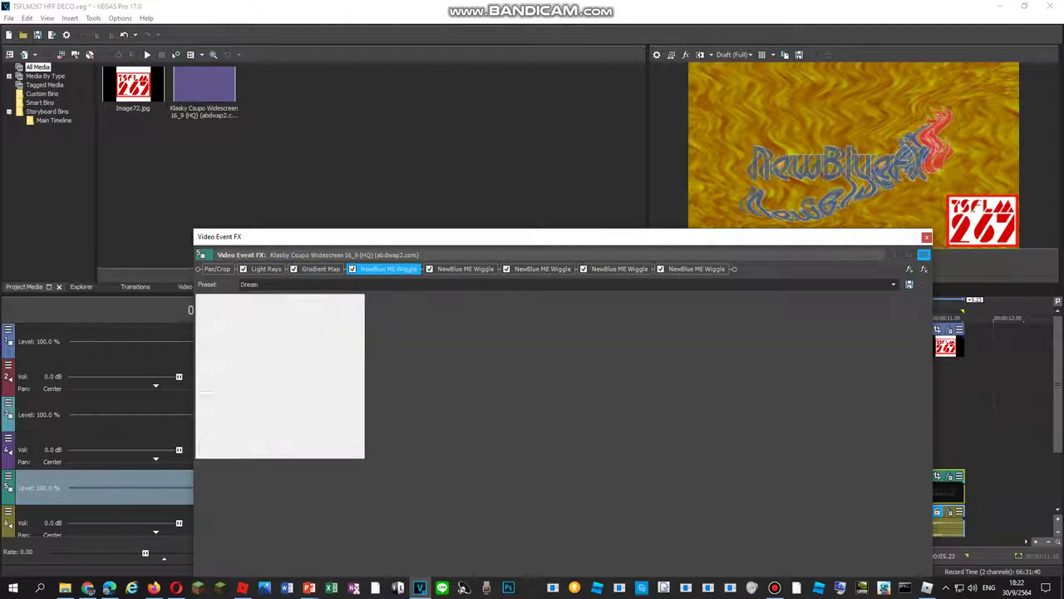
left_click(466, 270)
left_click(542, 270)
left_click(619, 270)
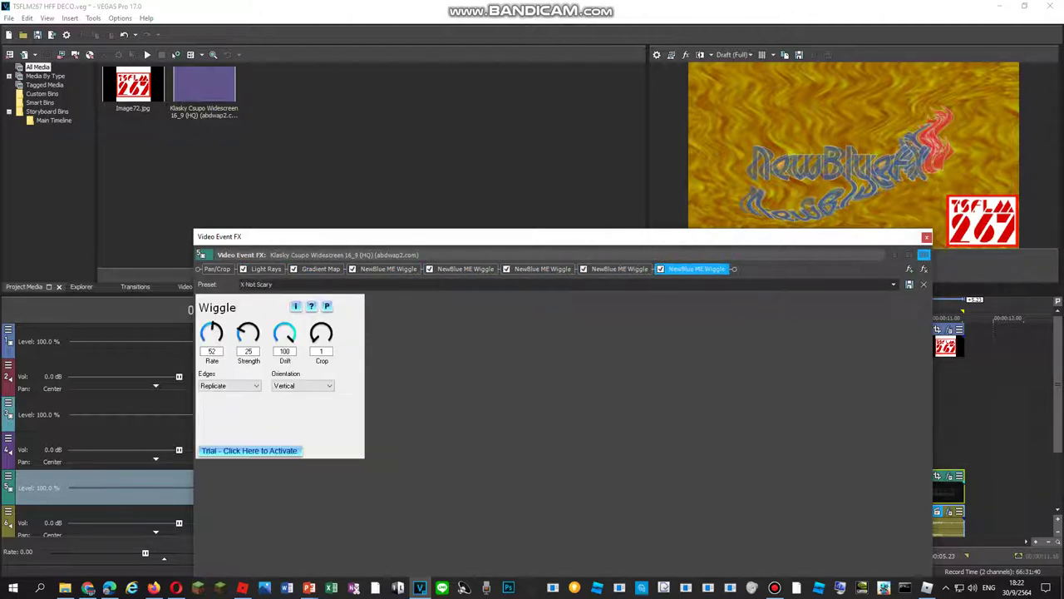
left_click(926, 237)
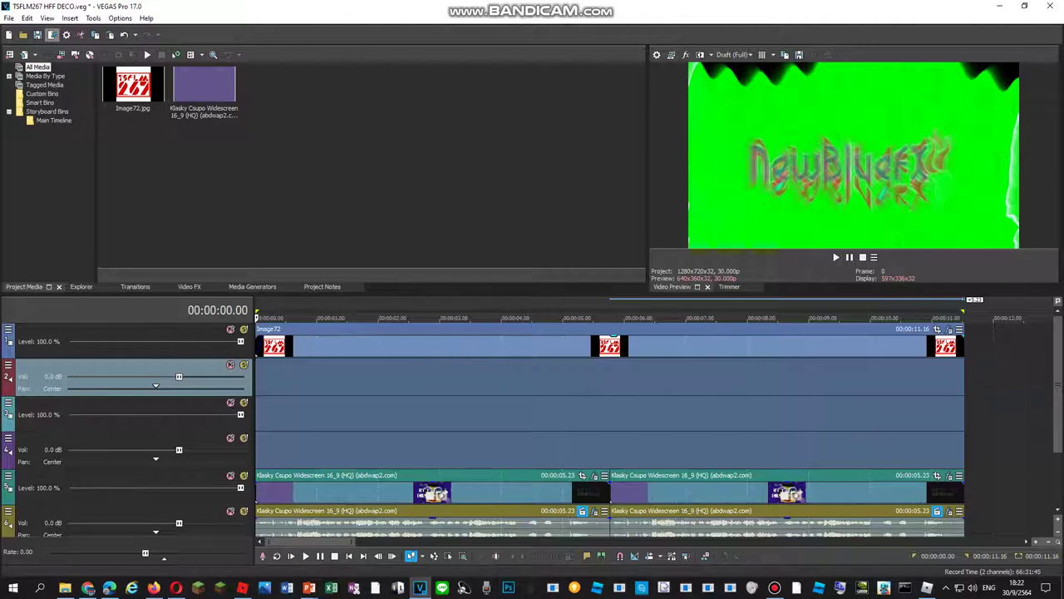
- Render the project under the name "Improved Version Of Stereoup V10 And Stereoup V11.1 (NEW EFFECT)"
left_click(51, 35)
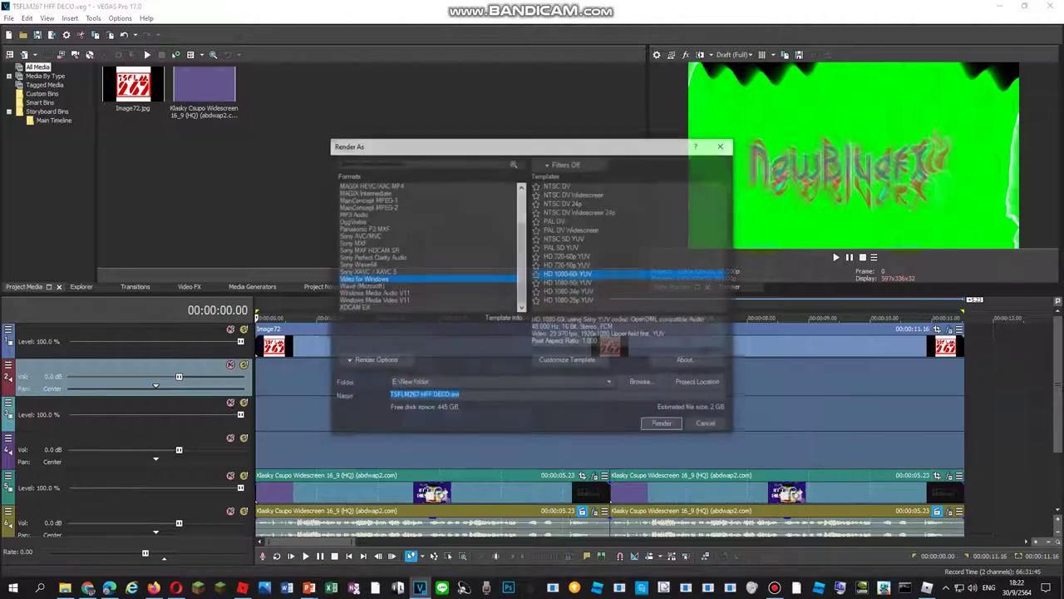
type("Impl")
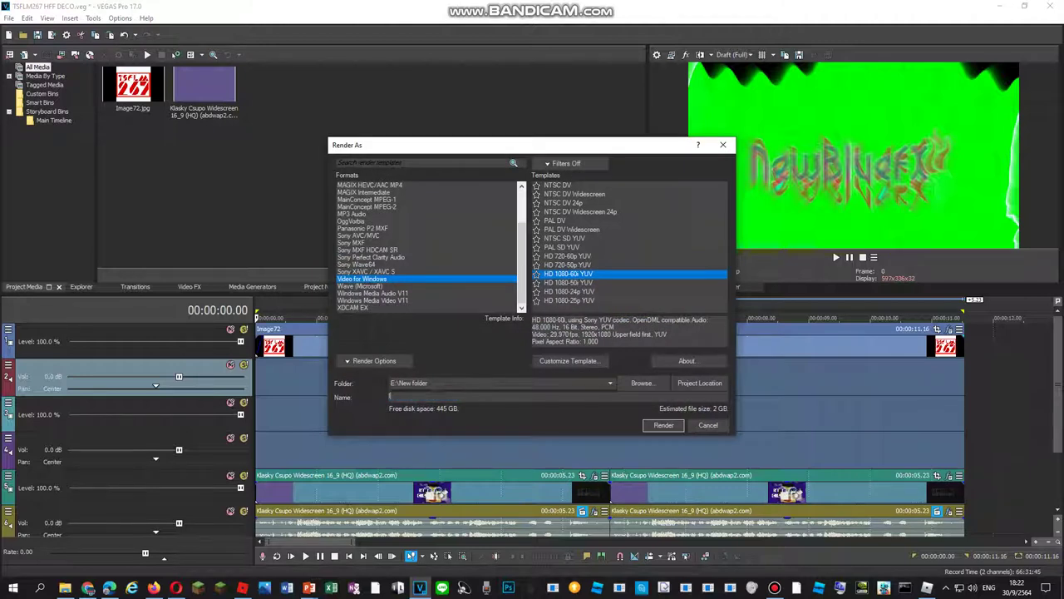
type("oved Vi")
type("rsion O")
type("f Sterep")
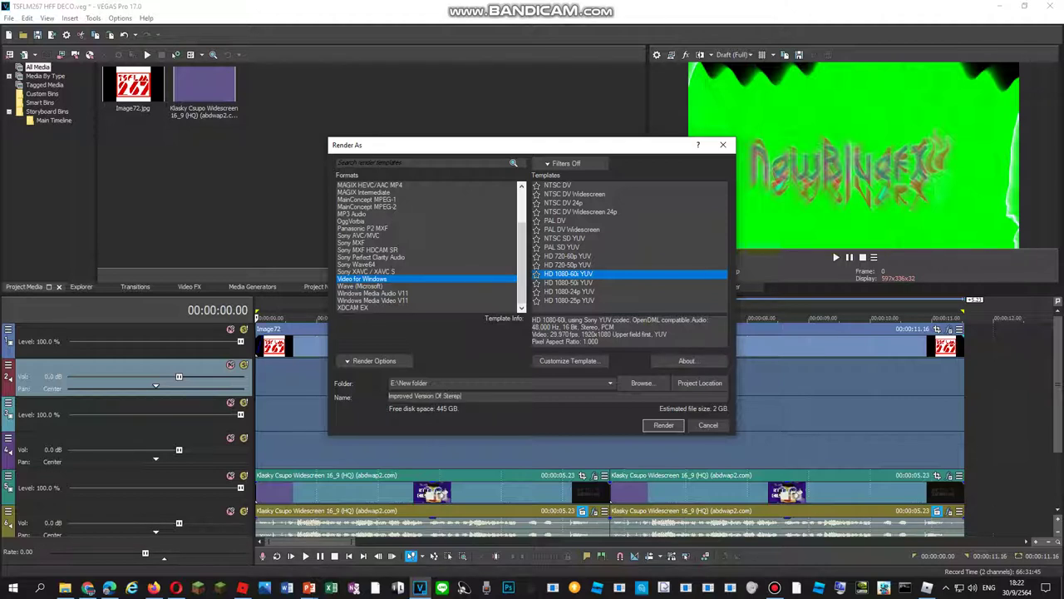
type("oup V10 And Stereoup V11.1 (NEW EFFECT")
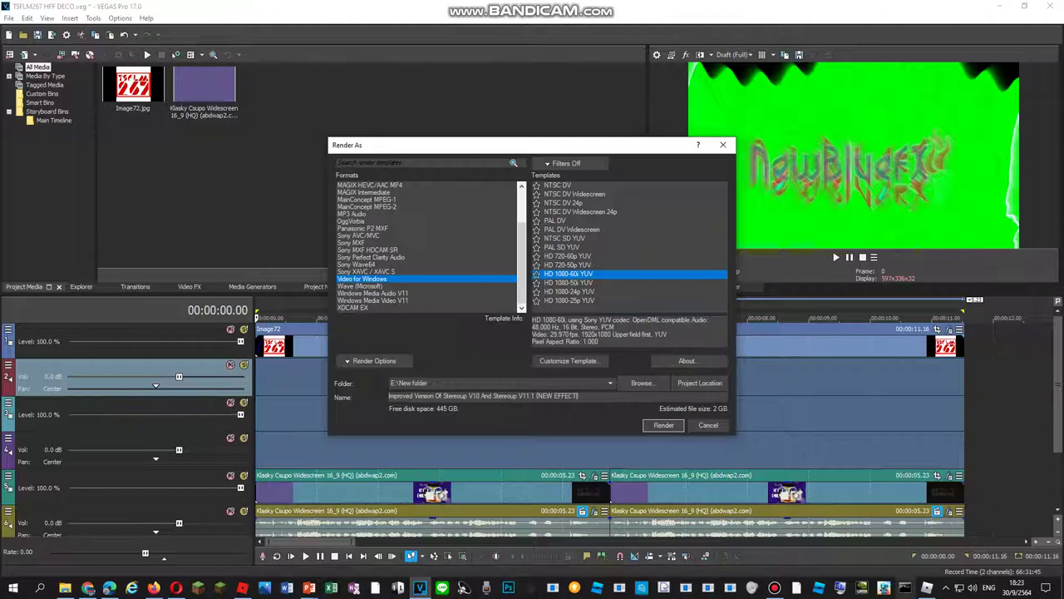
left_click(664, 425)
left_click(109, 587)
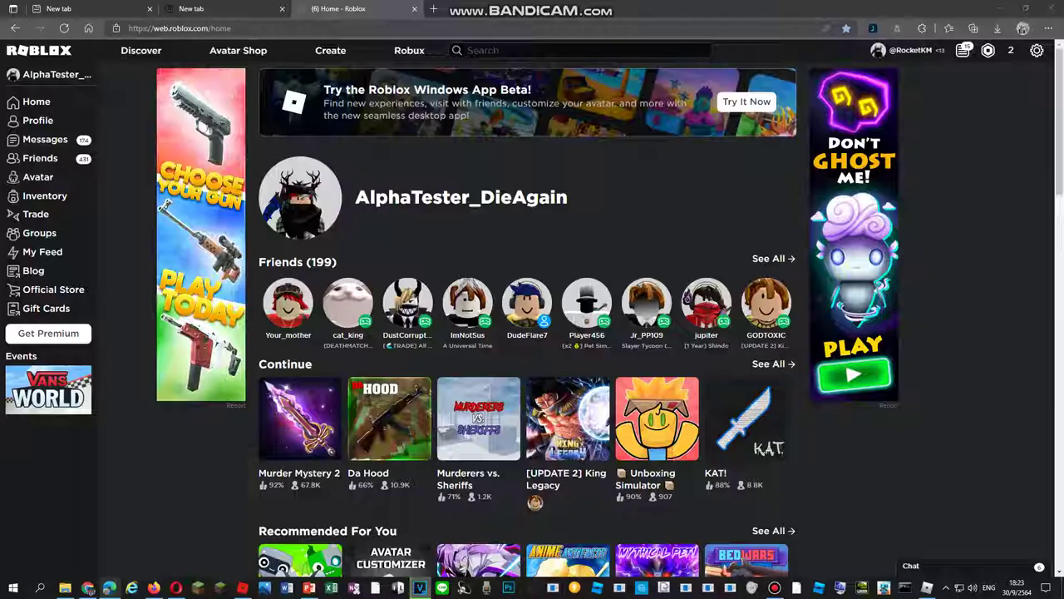
left_click(775, 587)
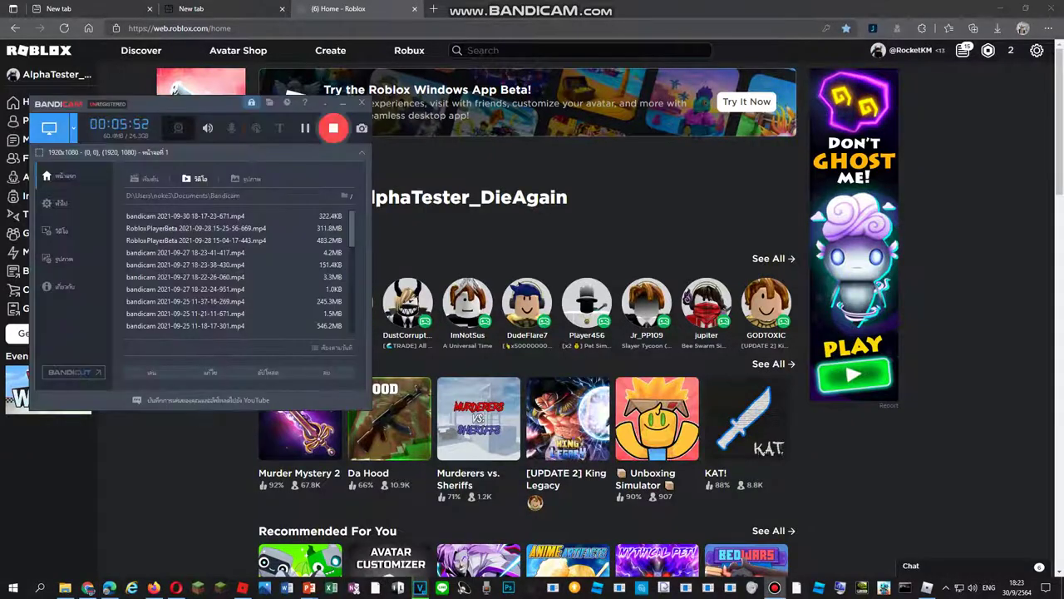